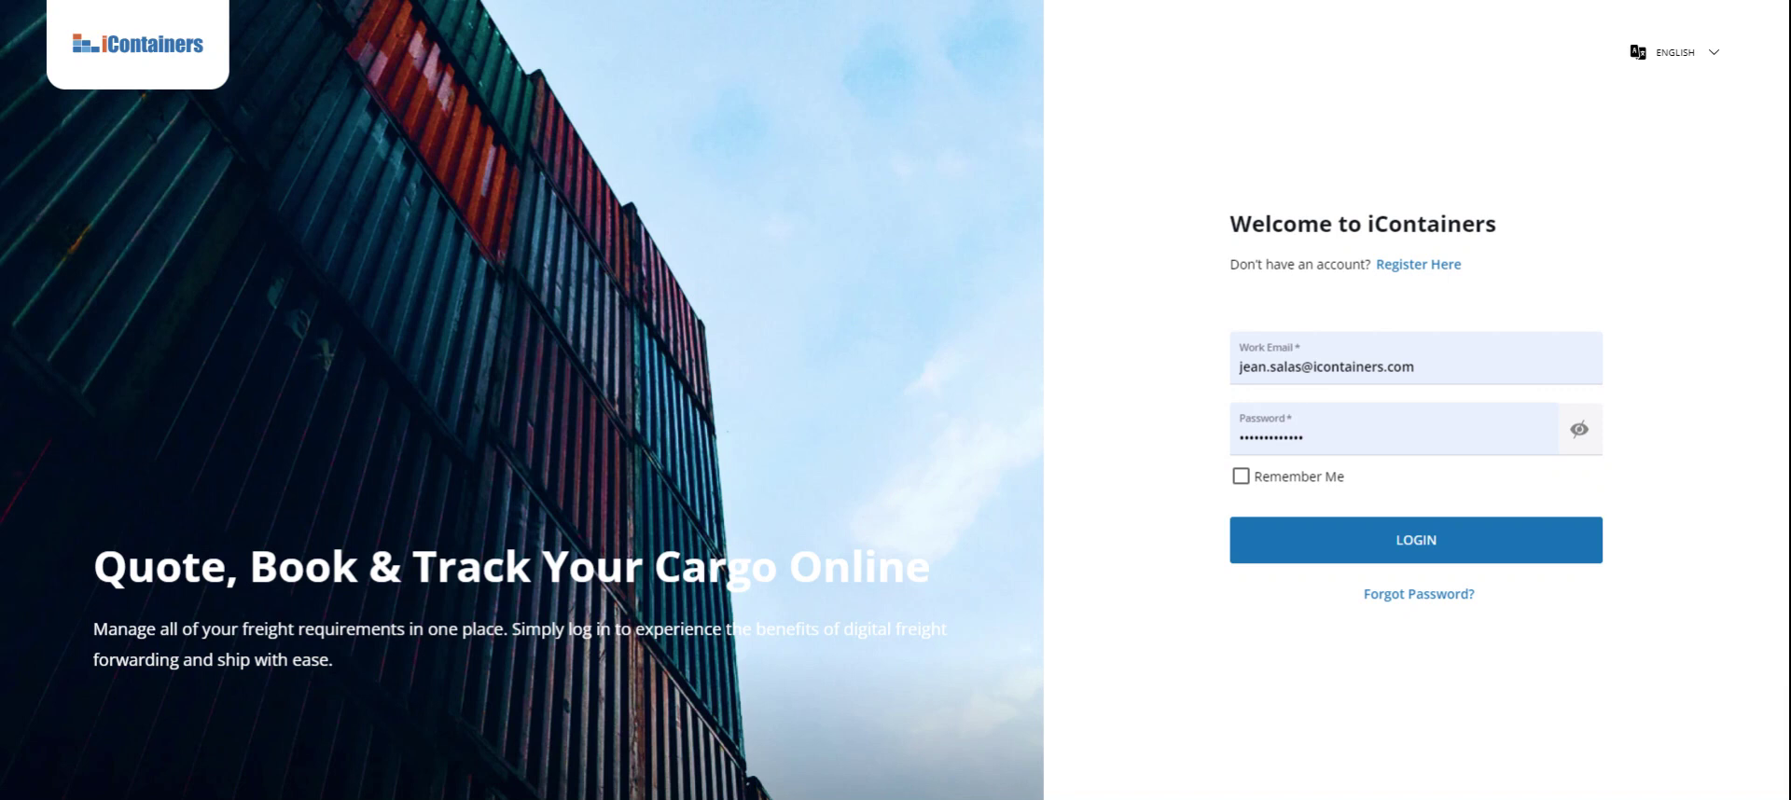
- Log in with the prefilled credentials and start a new quote for air freight
left_click(1369, 541)
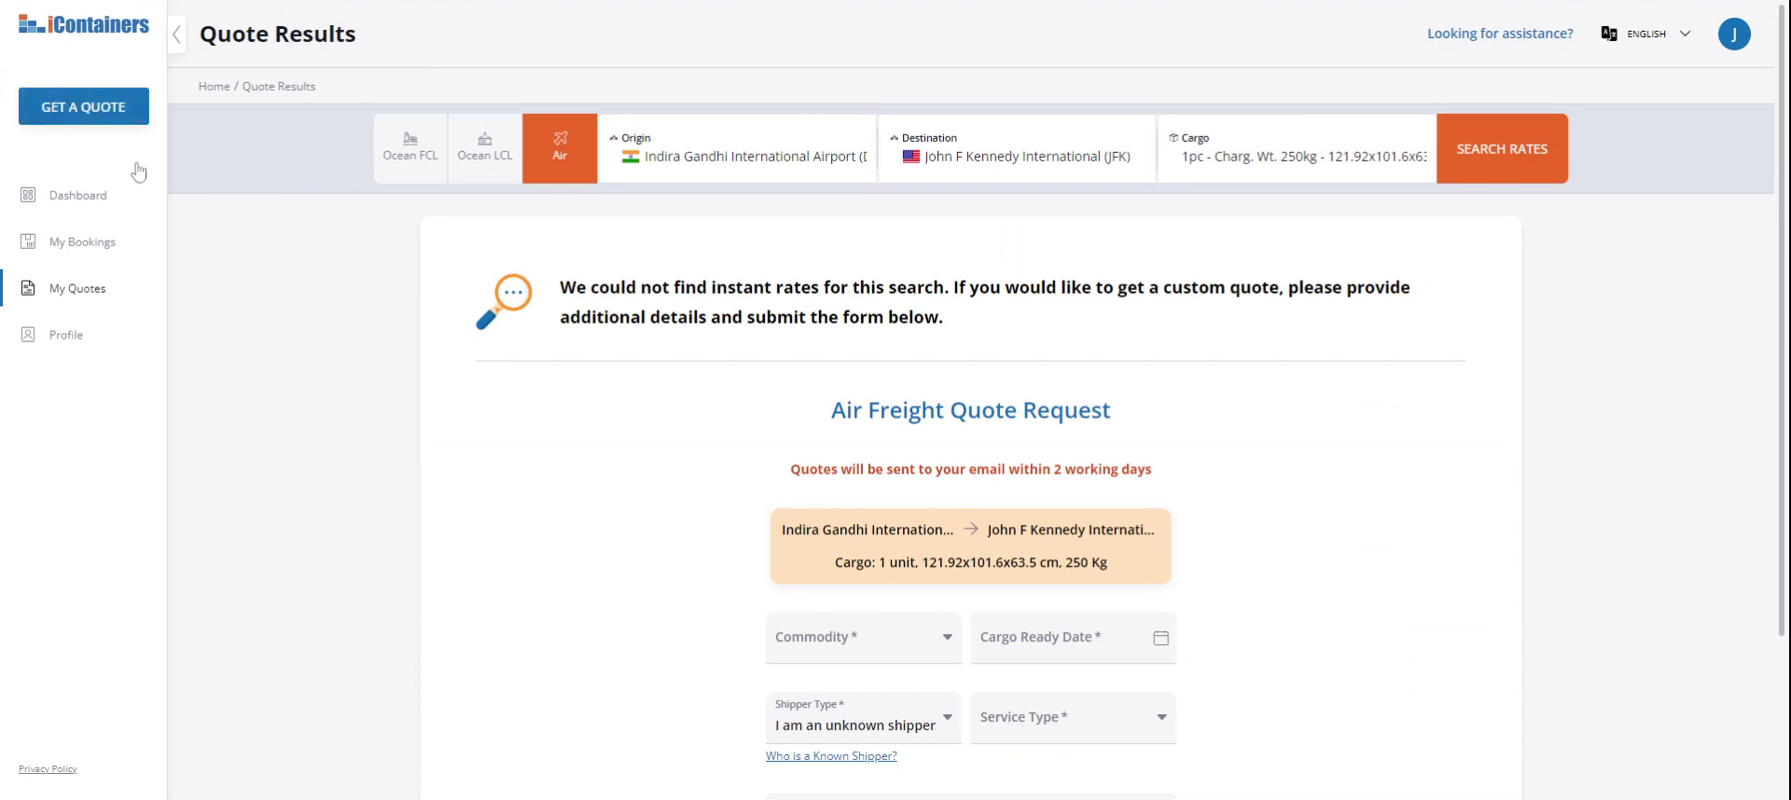
left_click(91, 123)
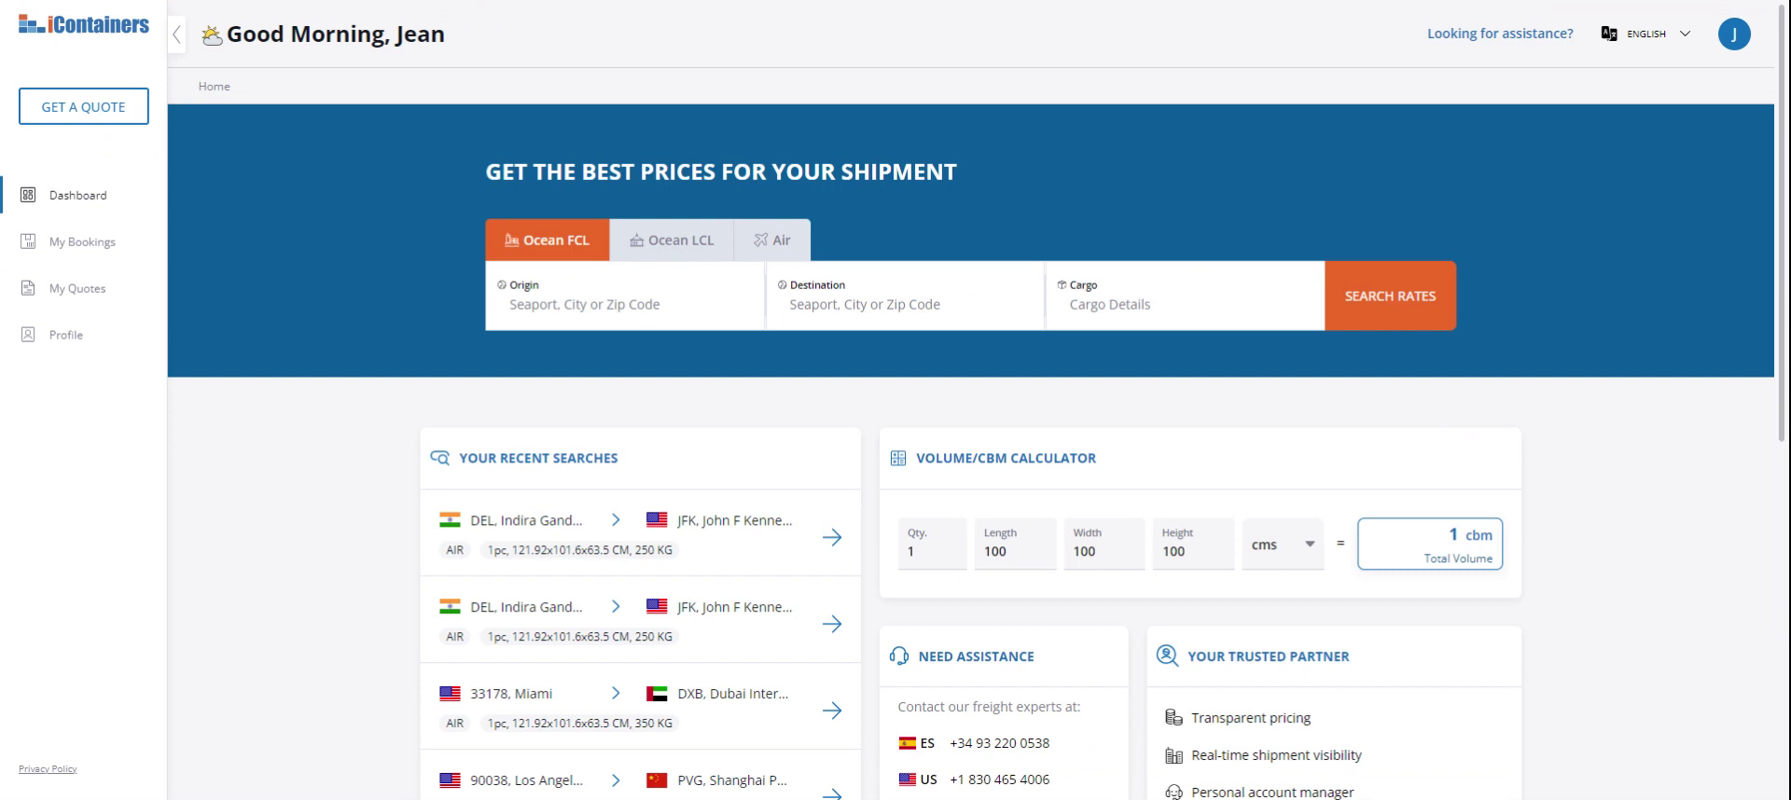
left_click(787, 250)
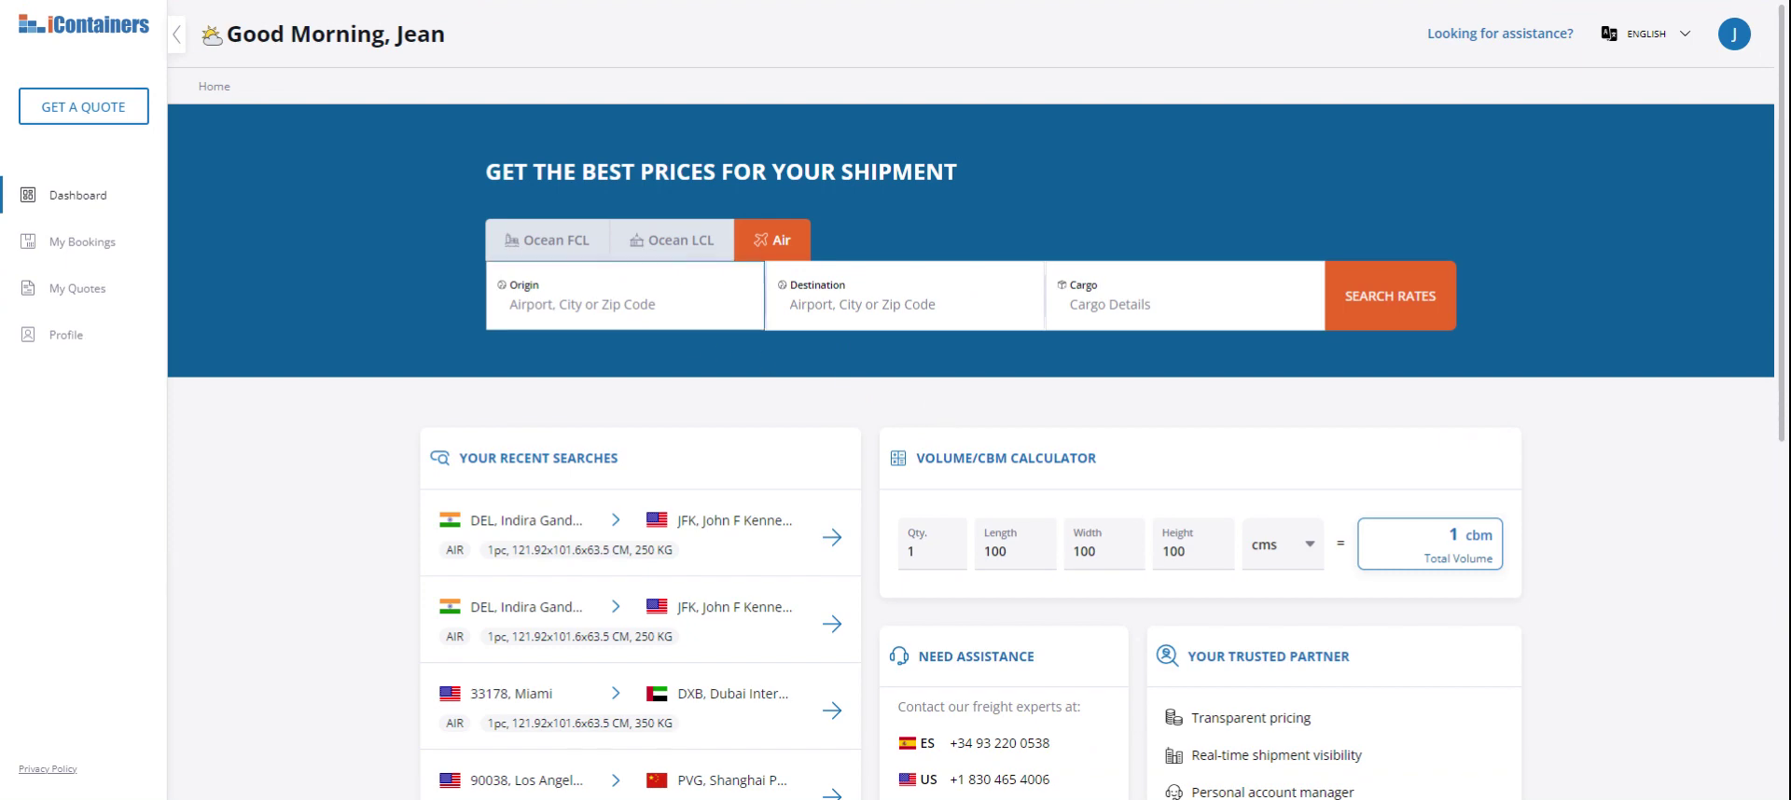
- Set the quote's origin to John F Kennedy International (JFK) and its destination to Heathrow (LHR)
left_click(511, 304)
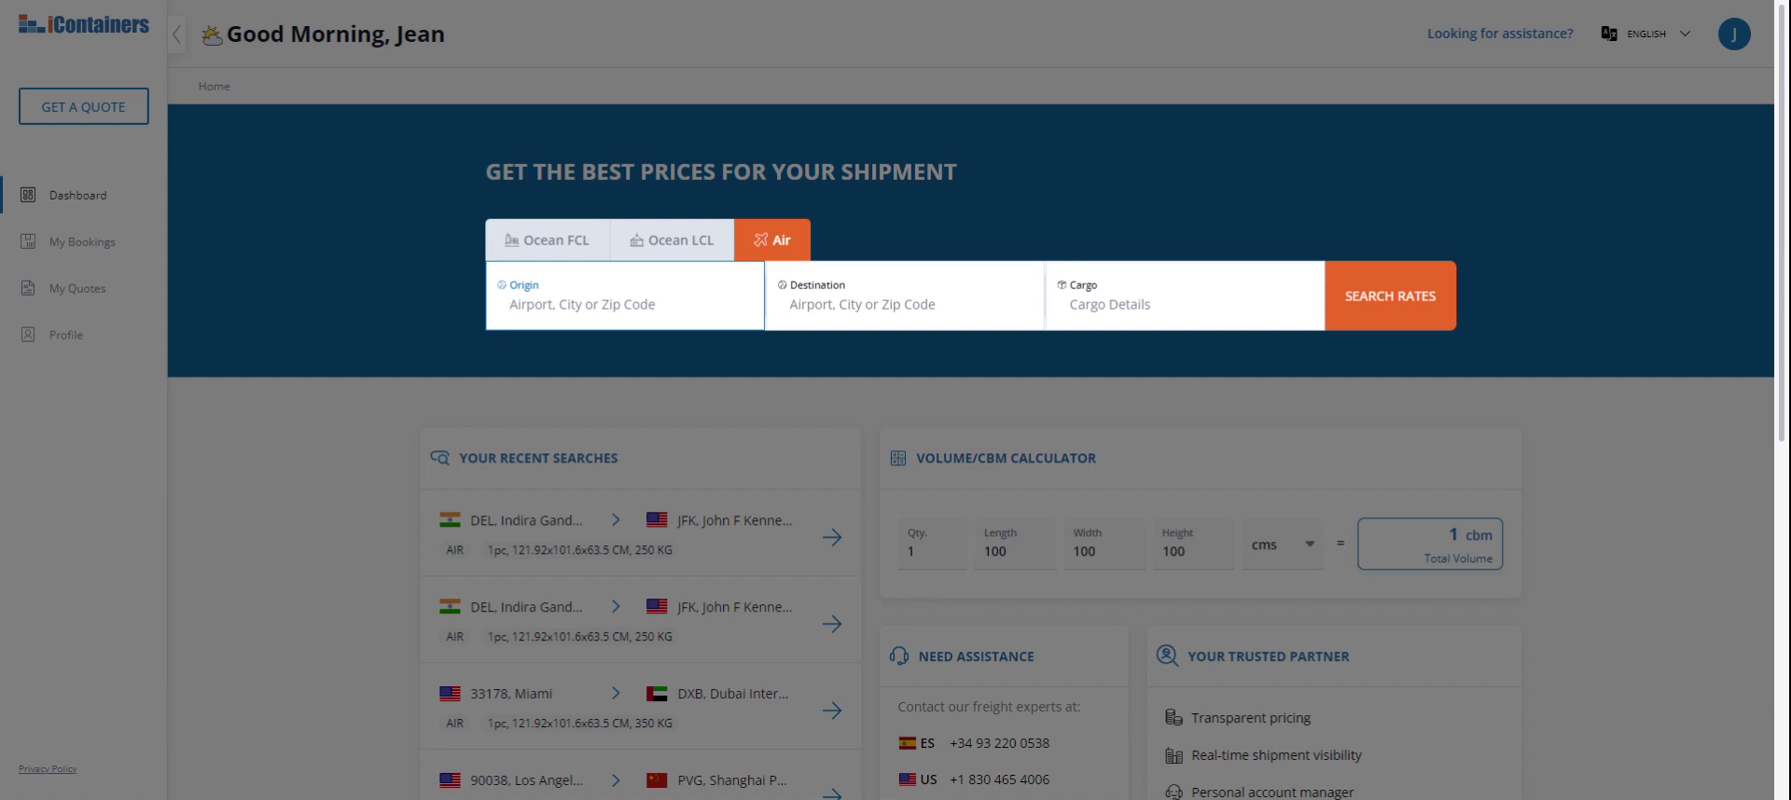
type("jfk")
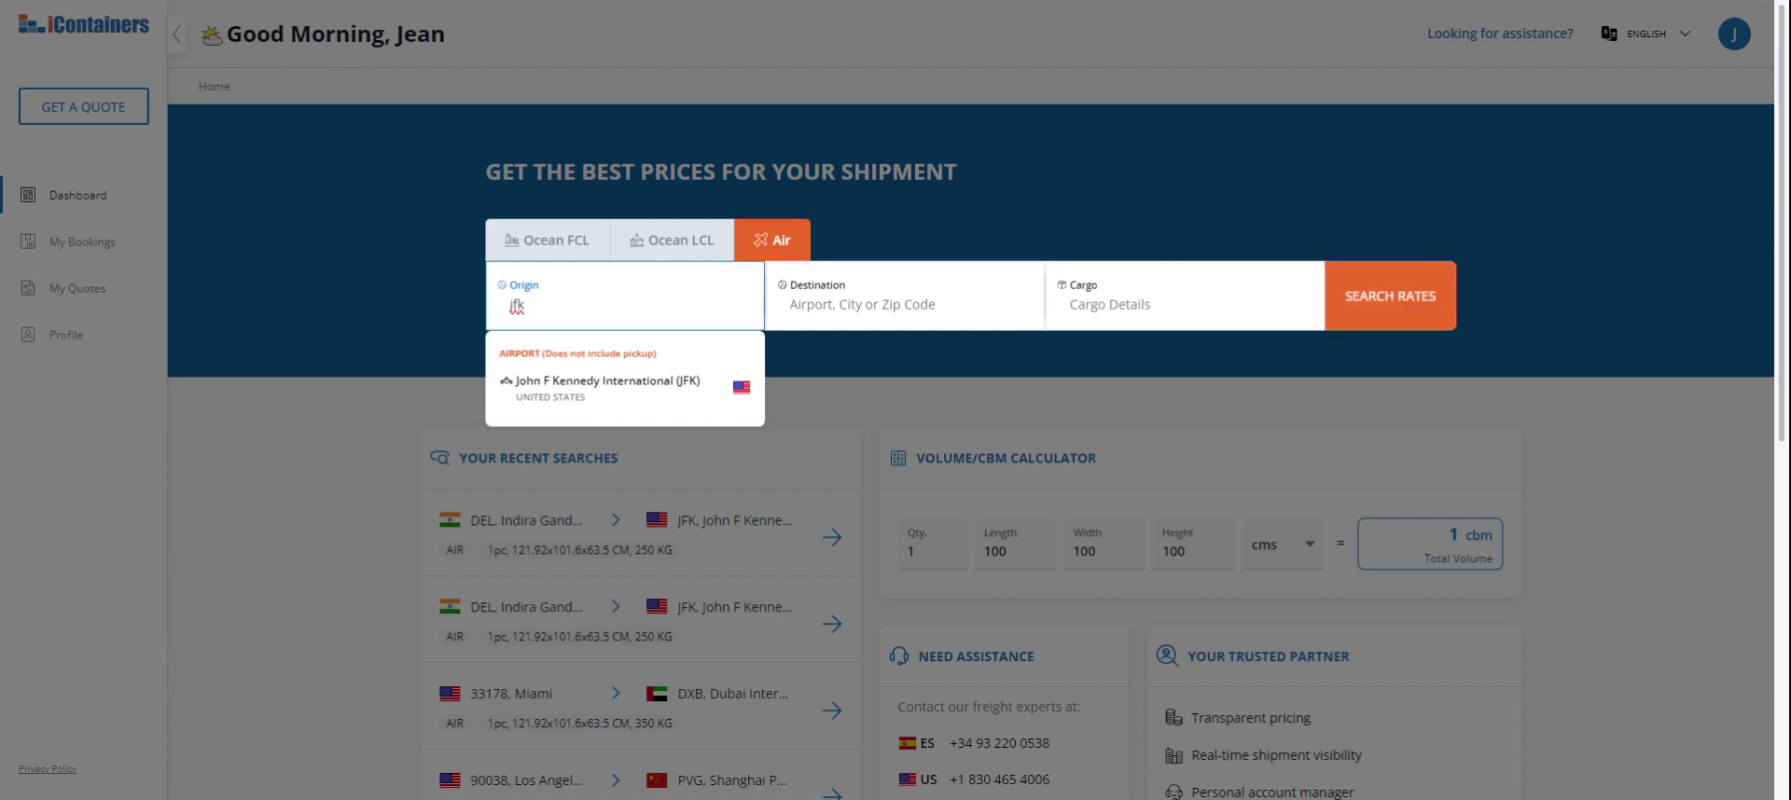
left_click(589, 393)
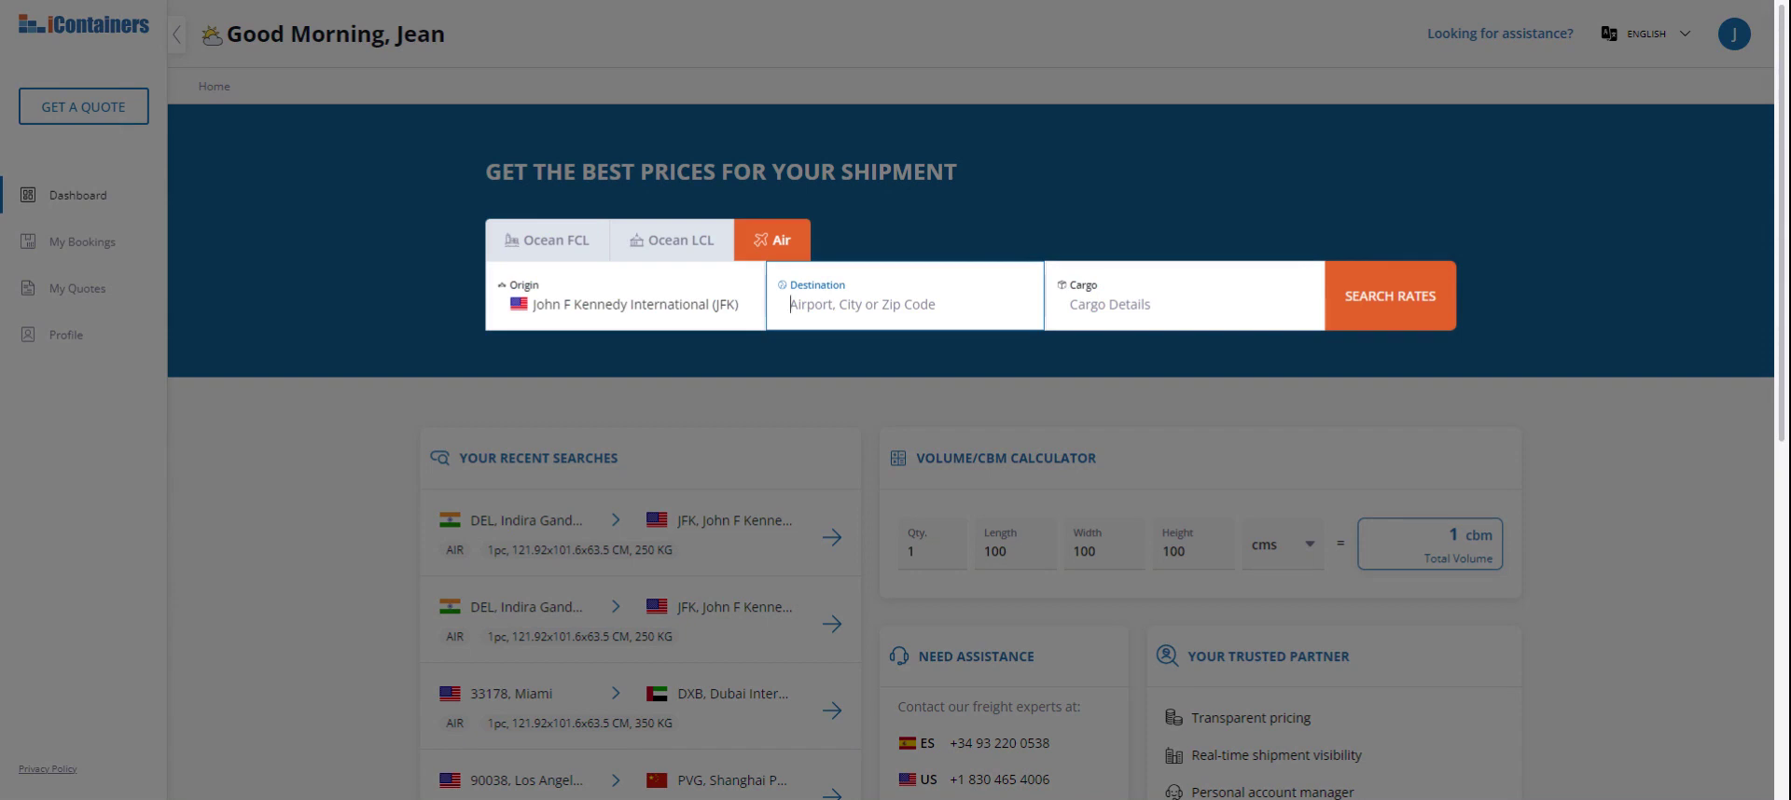
type("london")
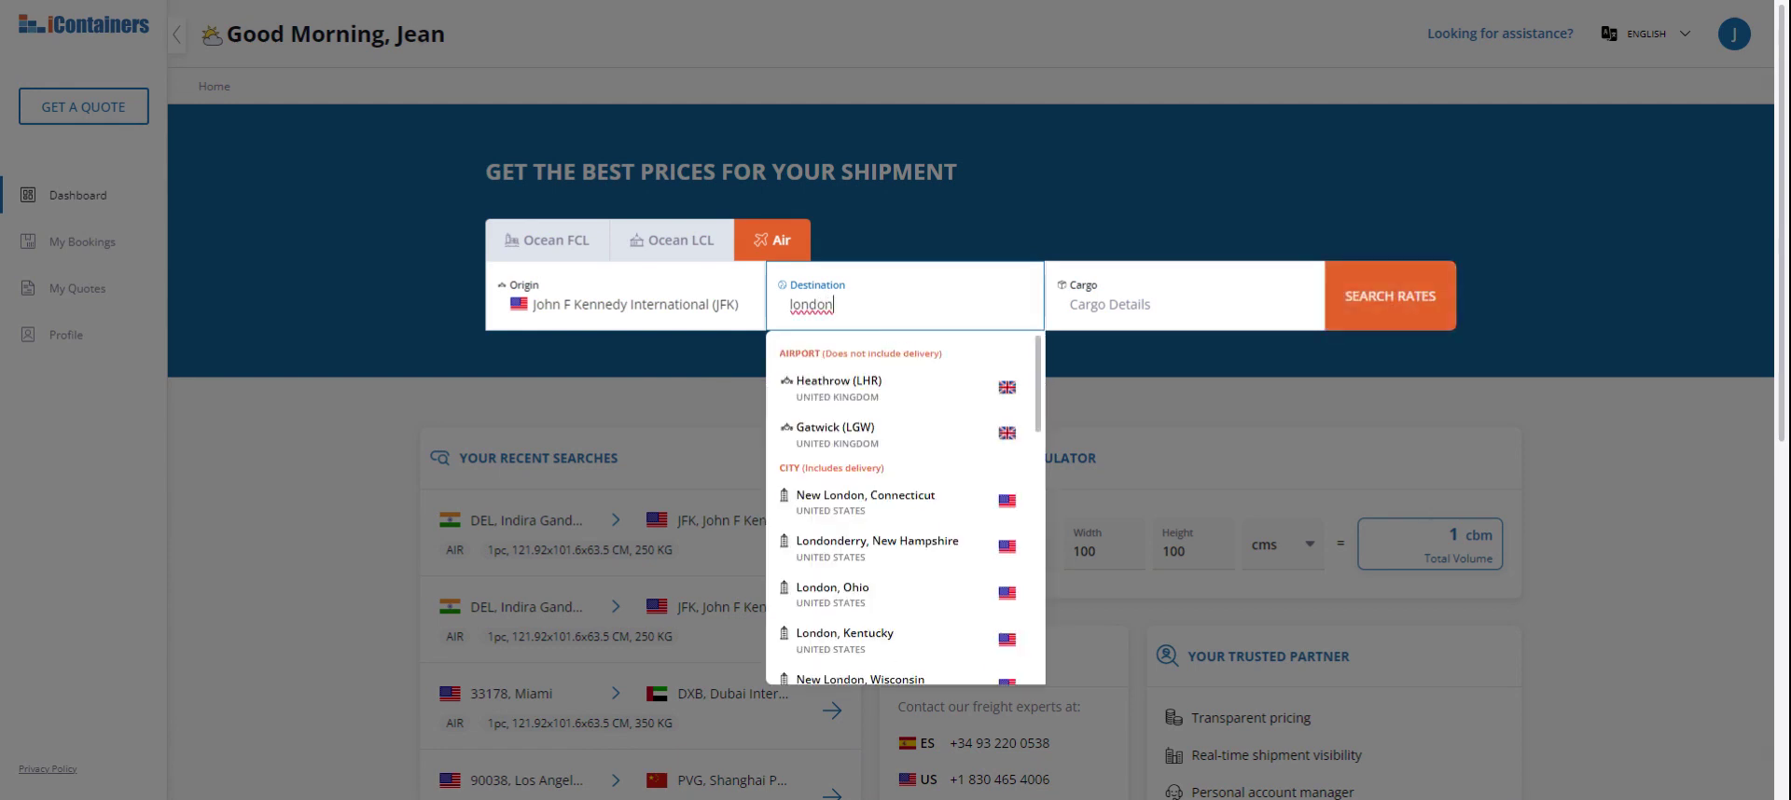
key("Down")
key("Return")
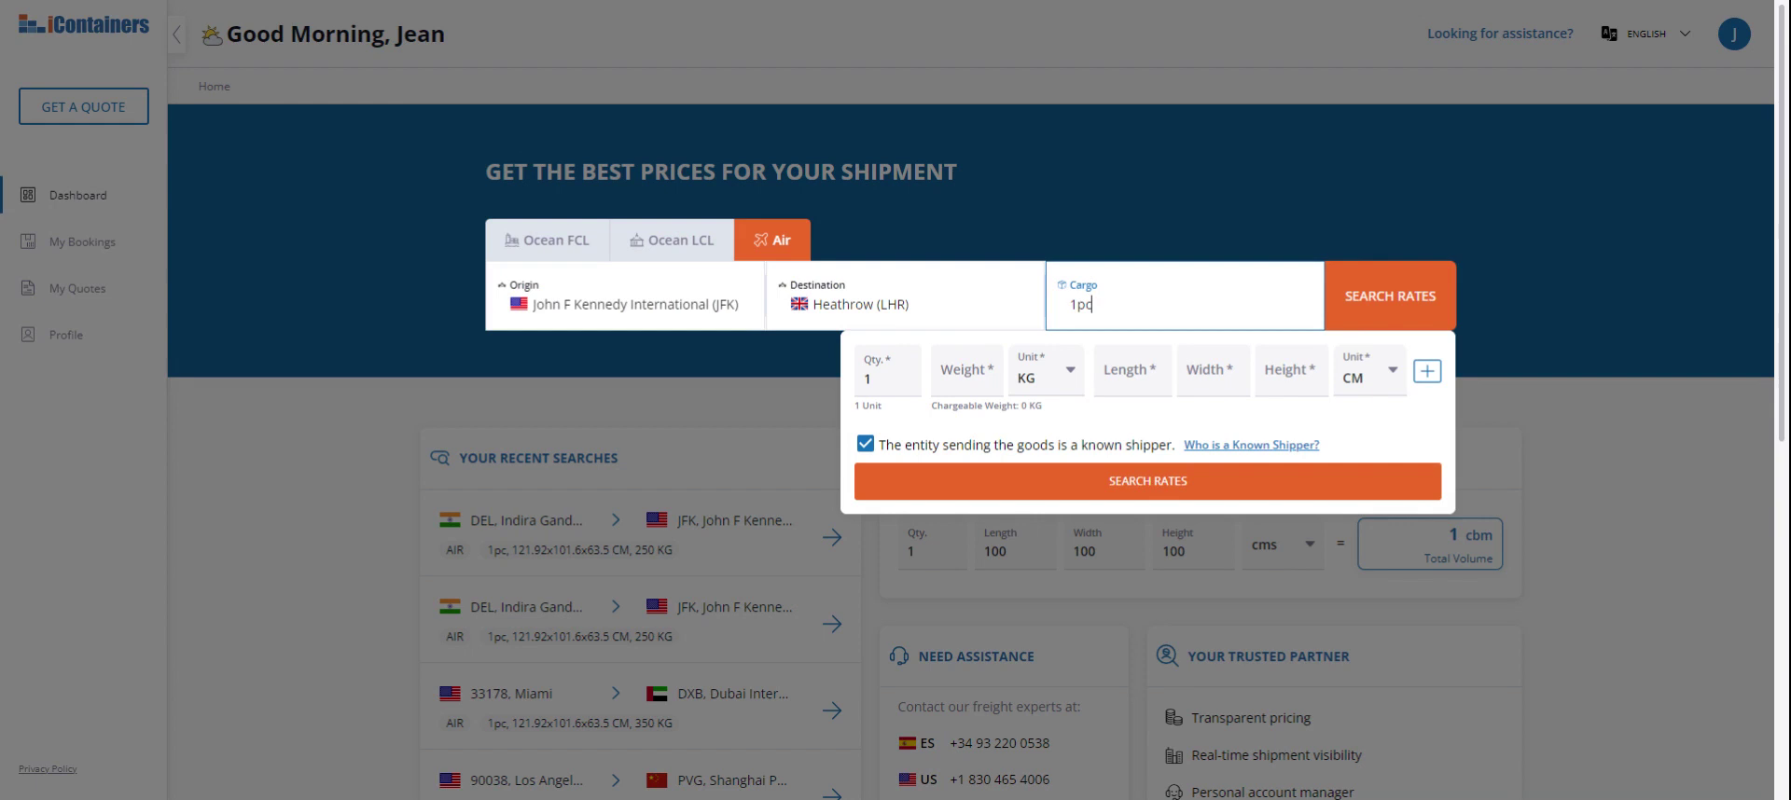
- Set the cargo weight to 250 KG and the dimensions to 48 x 40 x 25 IN, and search for rates
left_click(970, 372)
left_click(965, 378)
type("250")
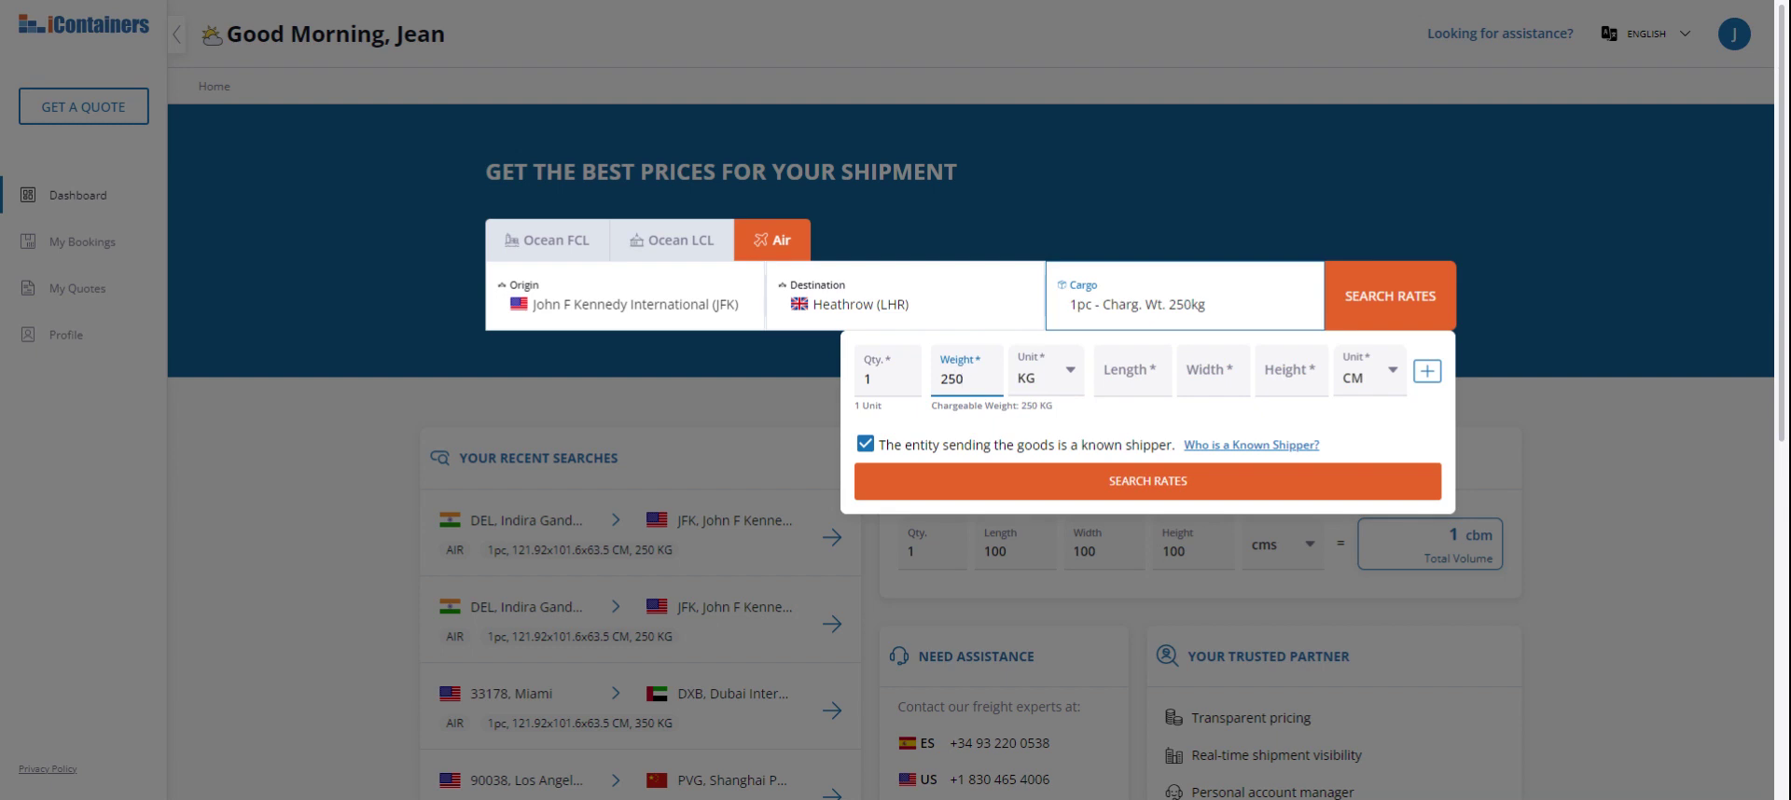
left_click(1131, 377)
type("48")
key("Tab")
type("40")
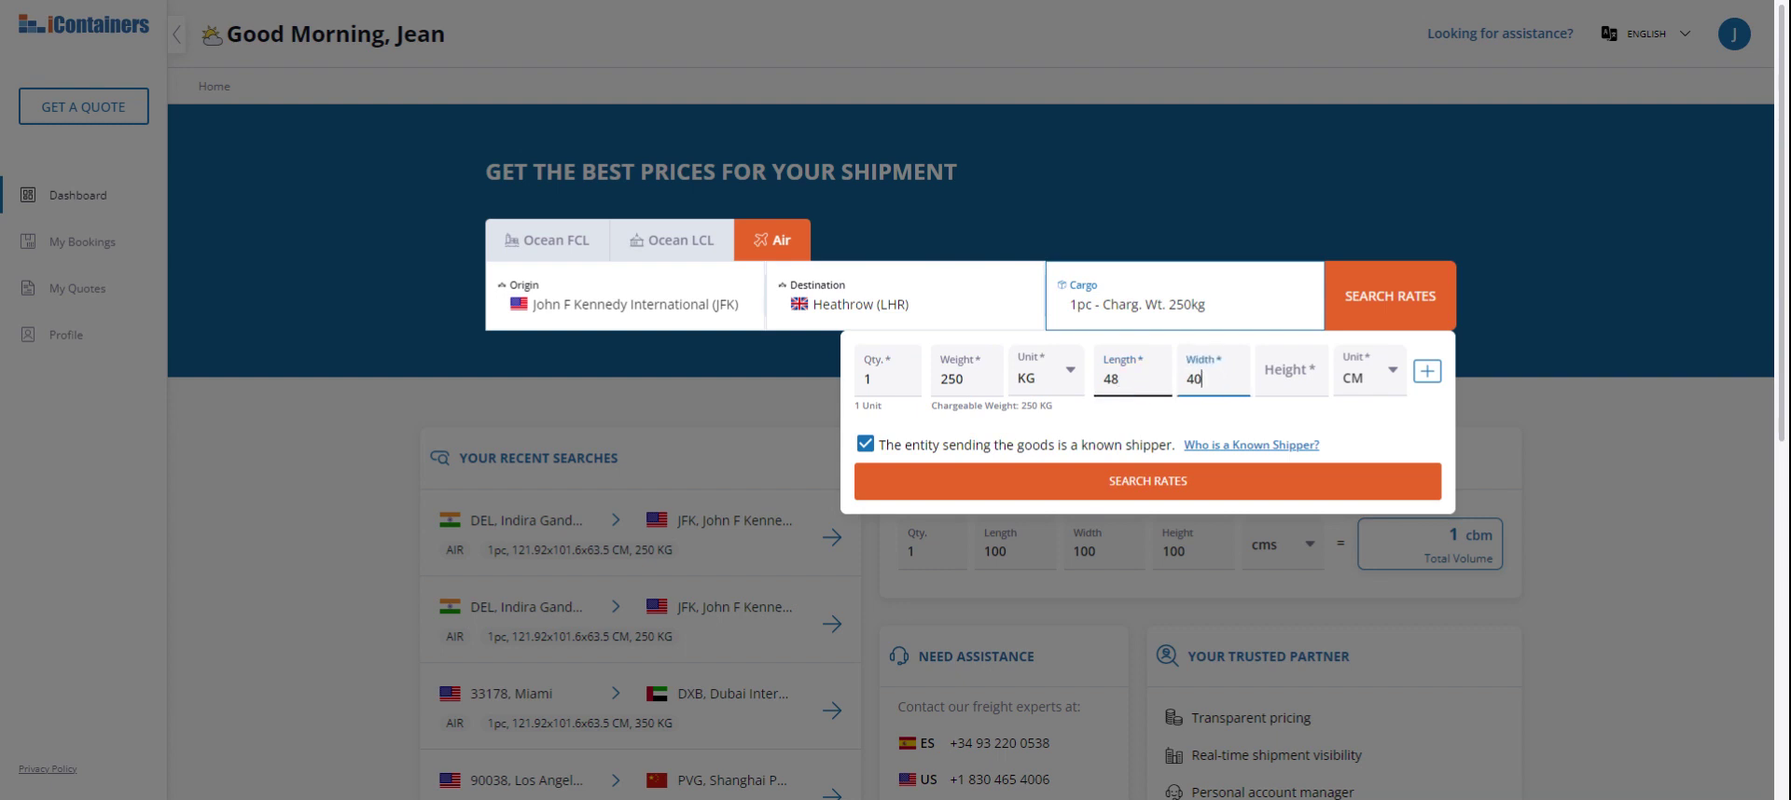
key("Tab")
type("25")
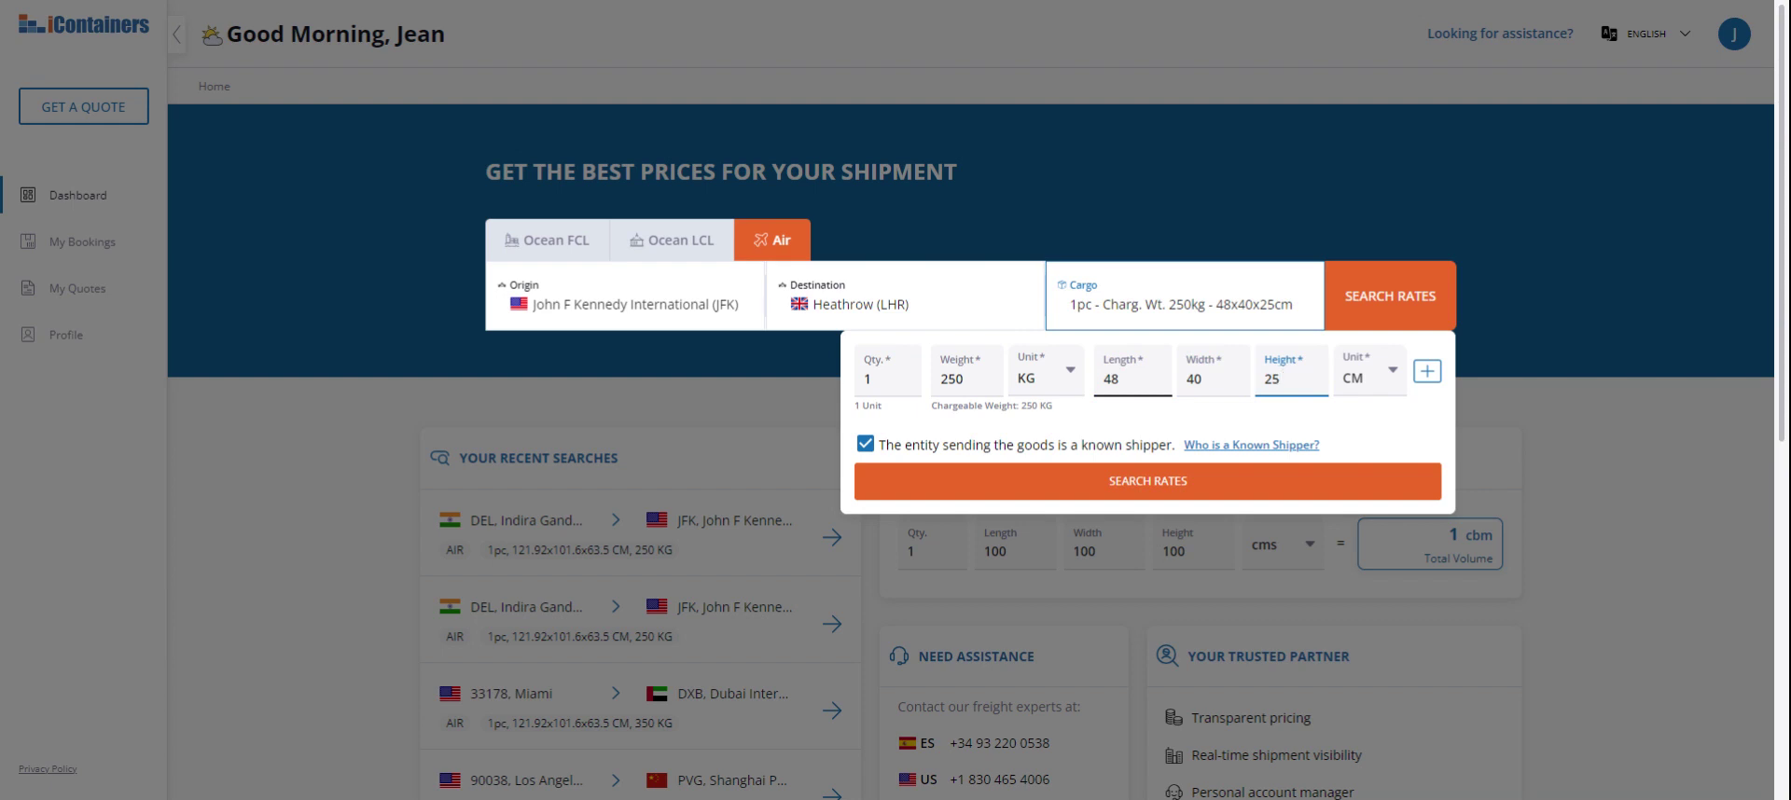
left_click(1369, 376)
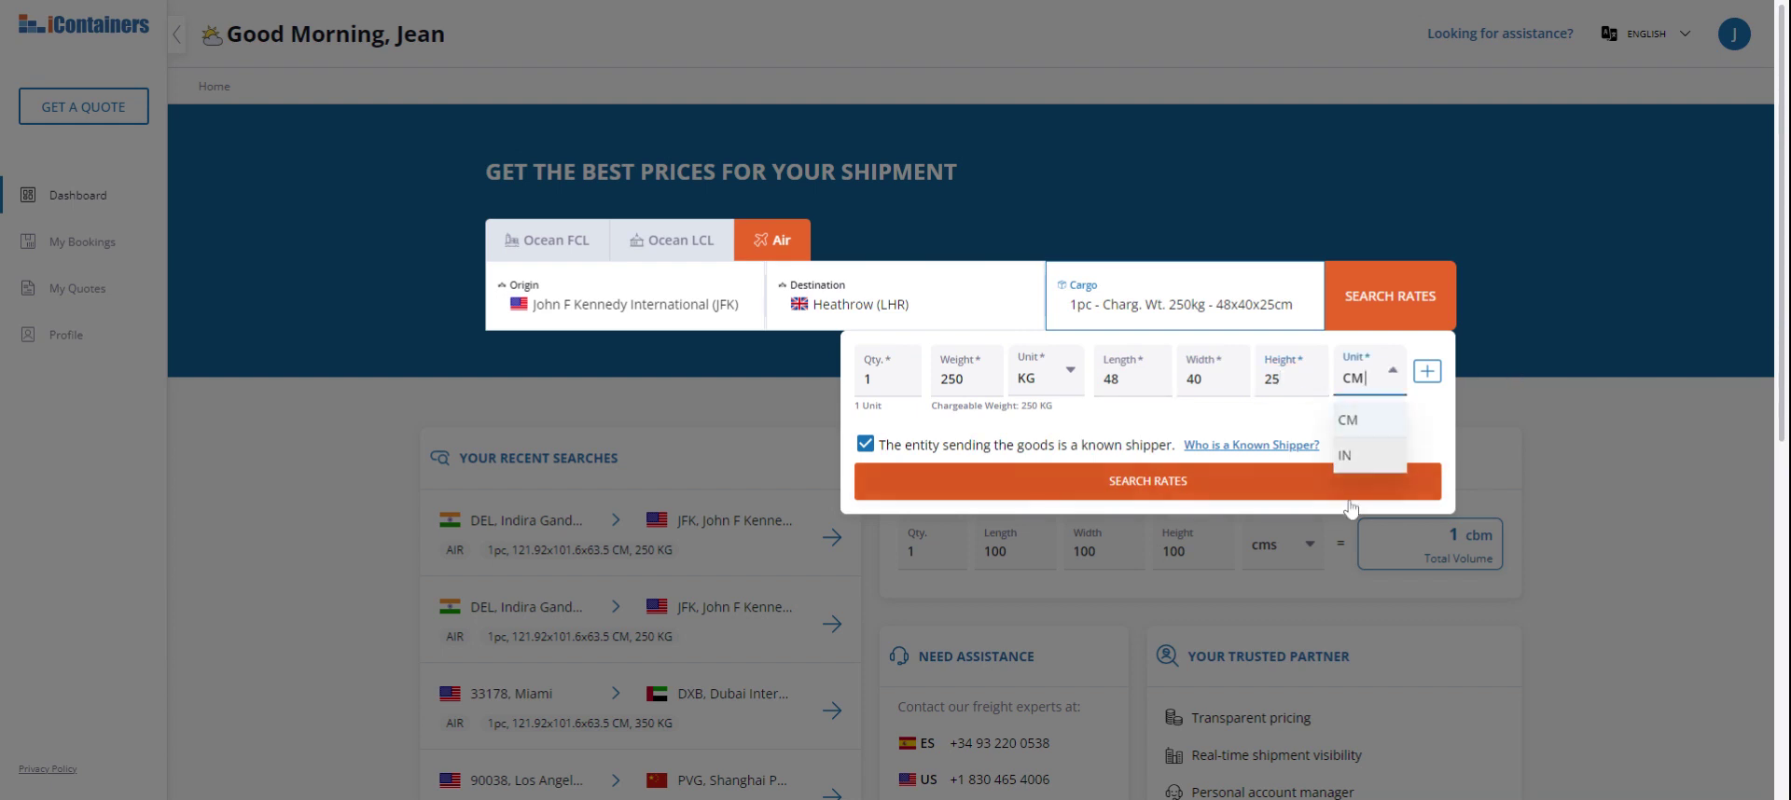
left_click(1354, 459)
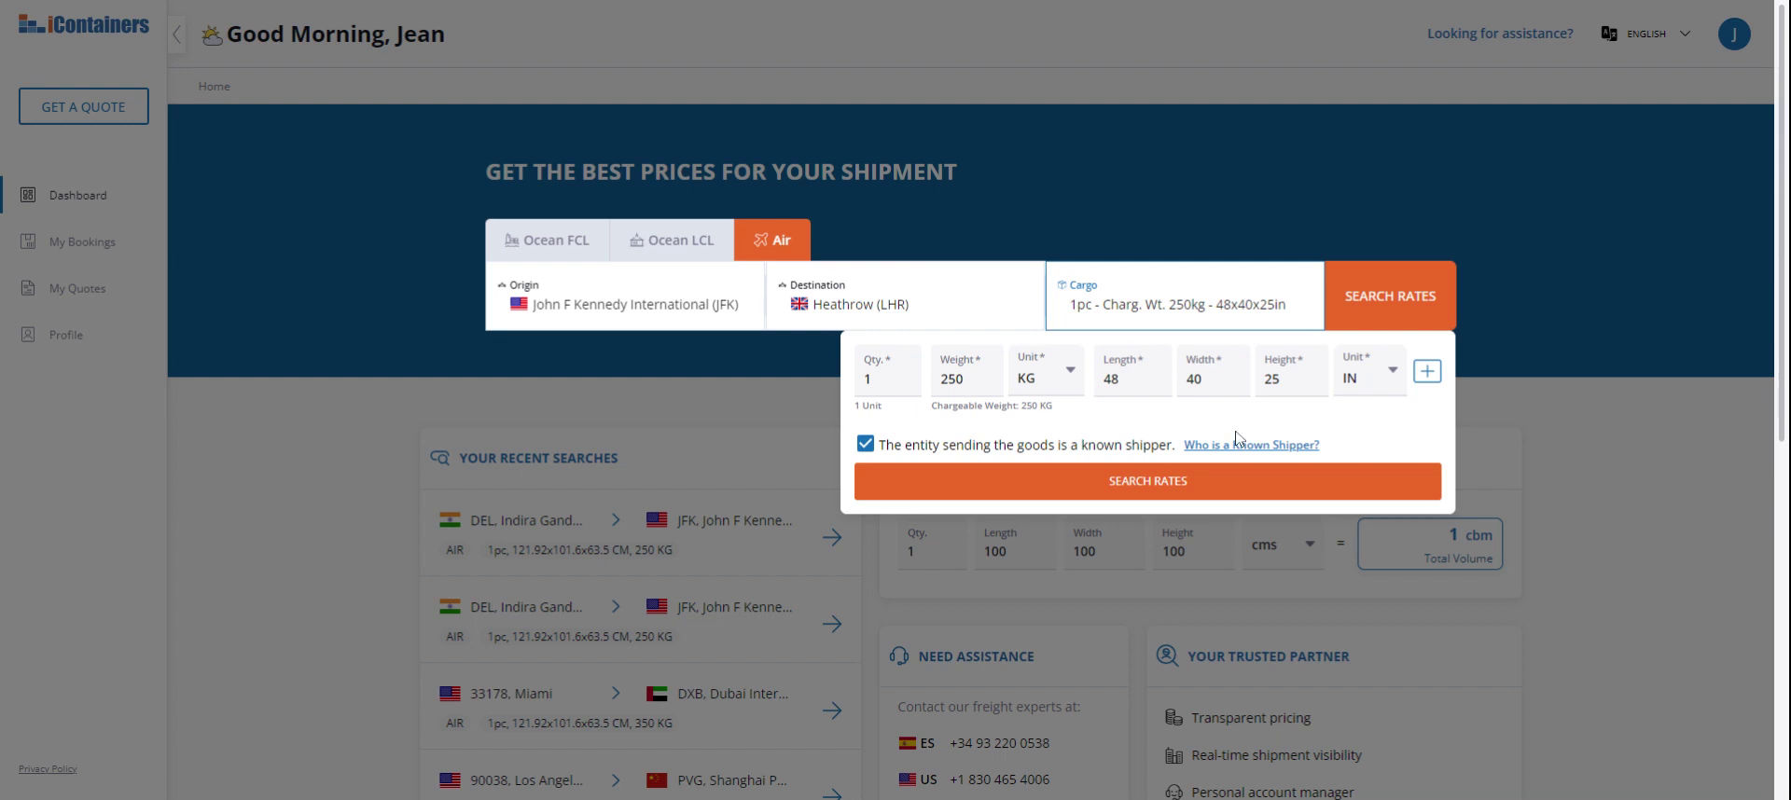
left_click(1146, 482)
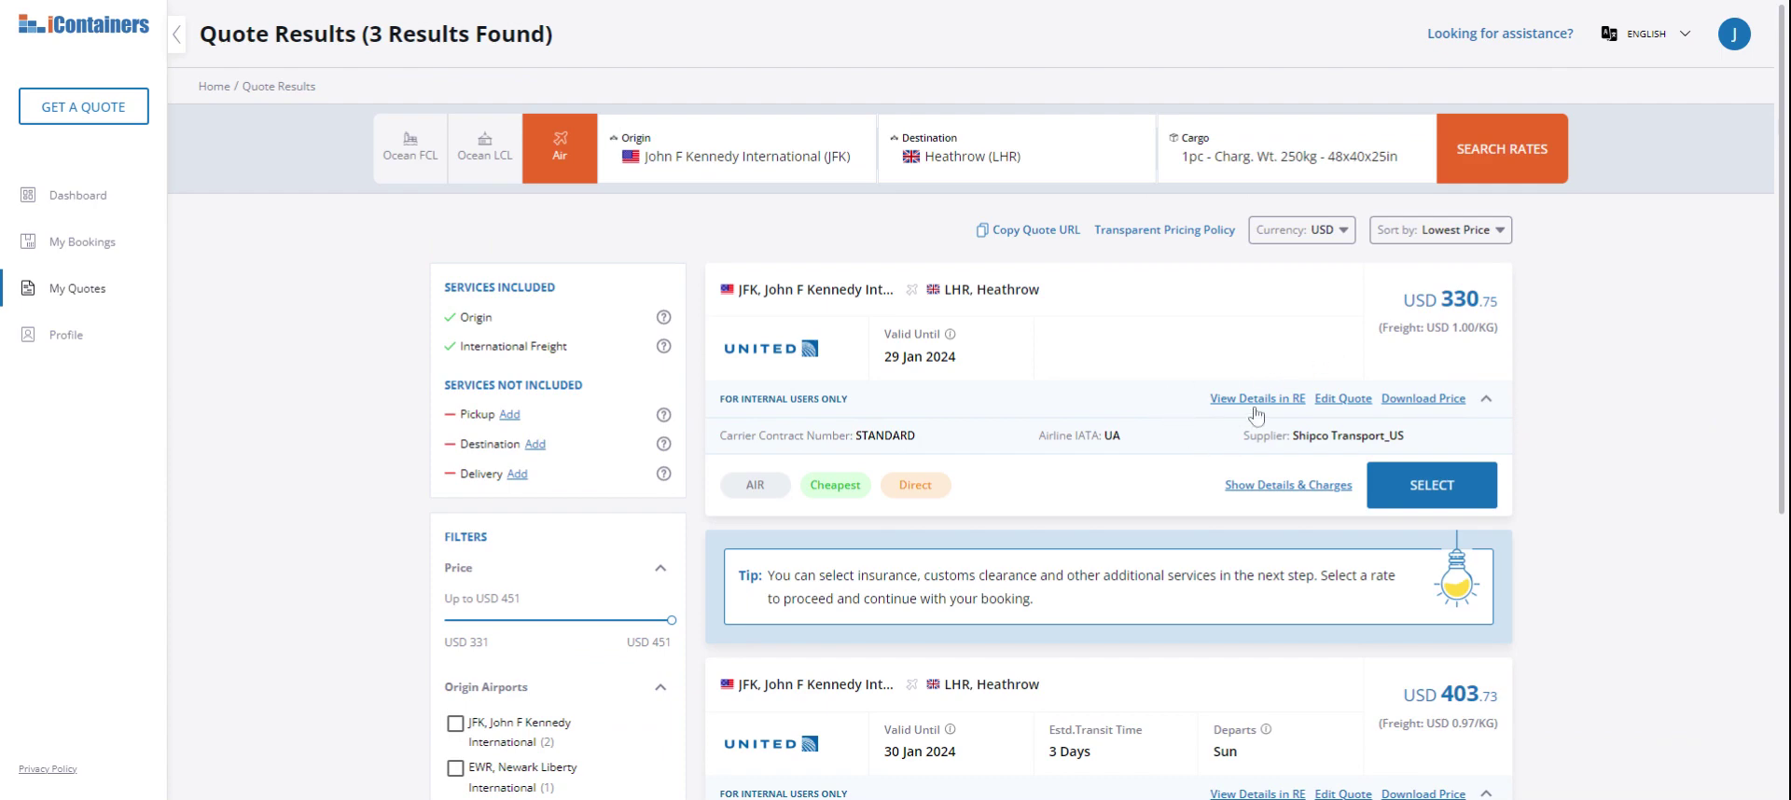
- Check the charge breakdown of the cheapest rate and select the rate marked Fastest for the booking
left_click(1276, 486)
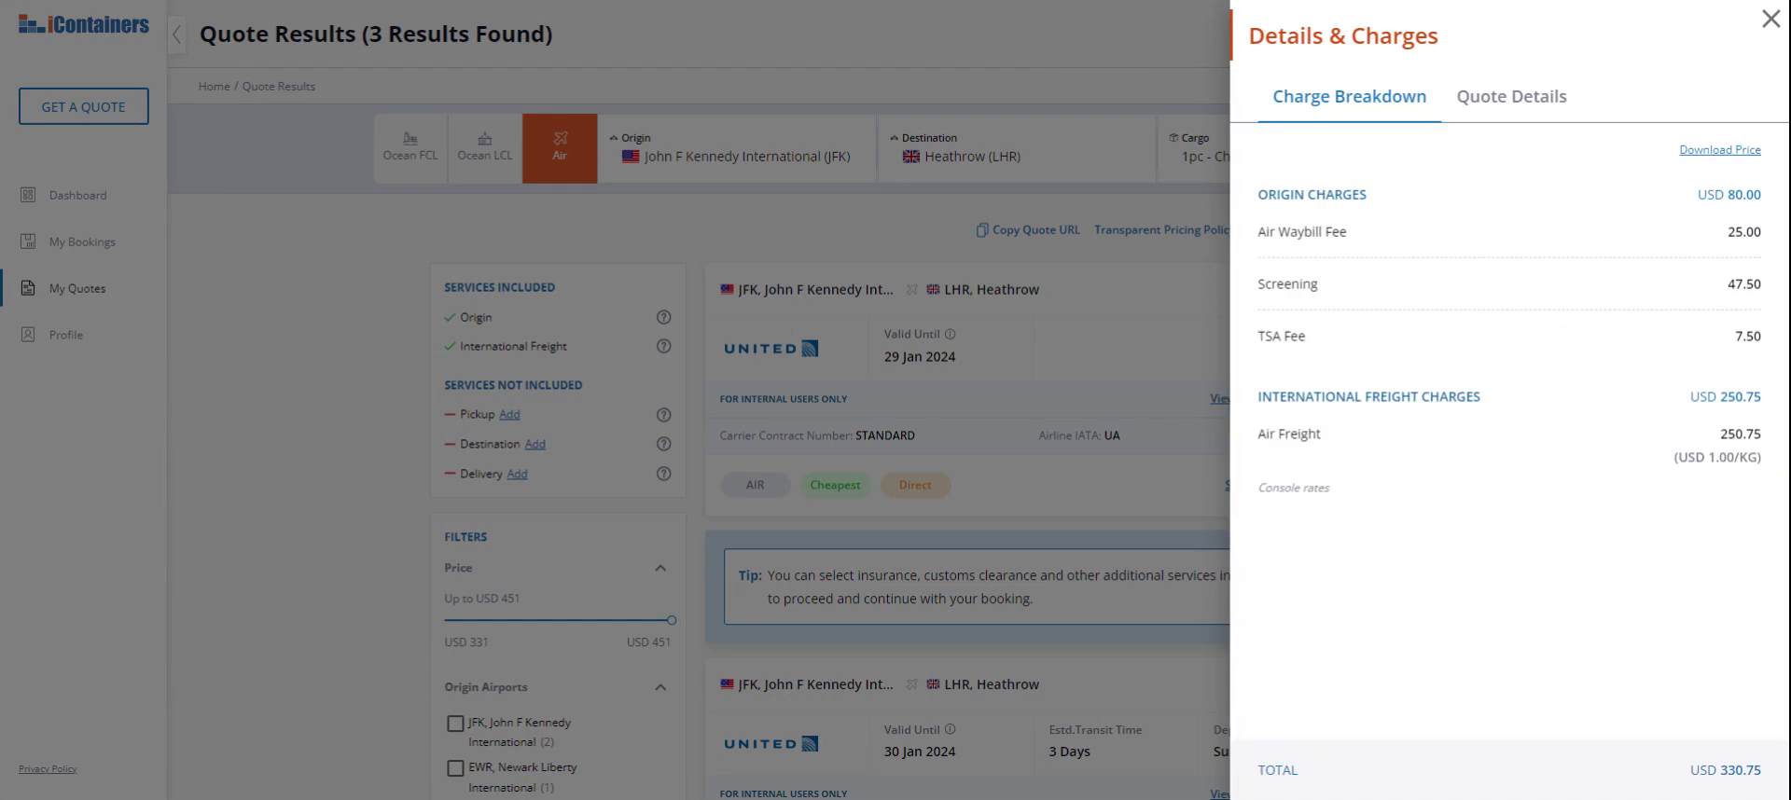
left_click(1770, 20)
scroll(1240, 349, "down", 3)
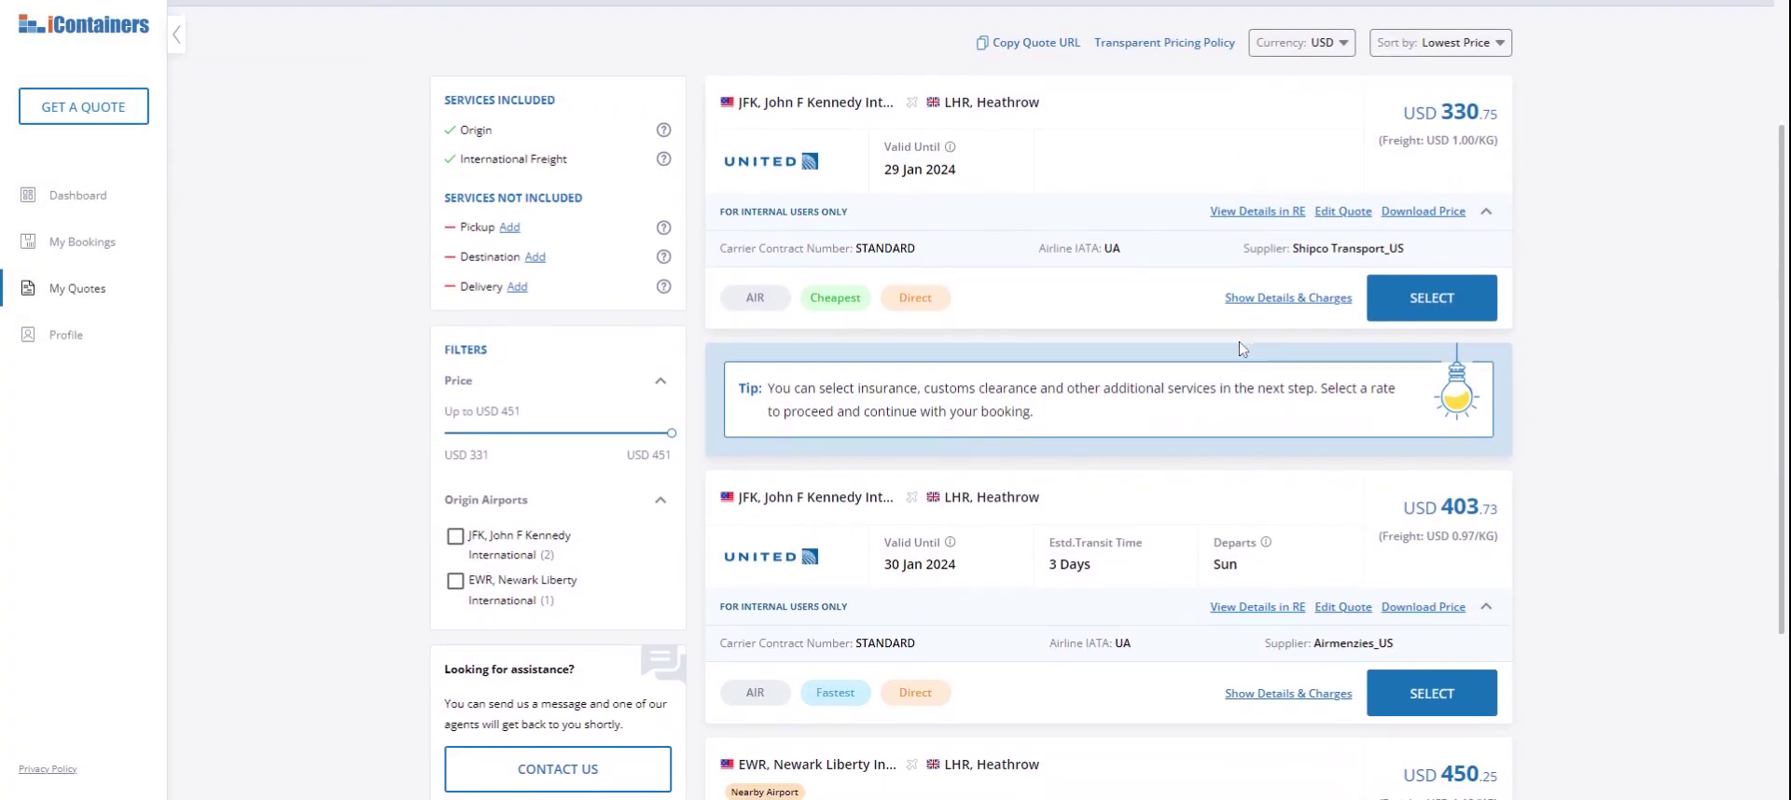
scroll(1241, 349, "down", 2)
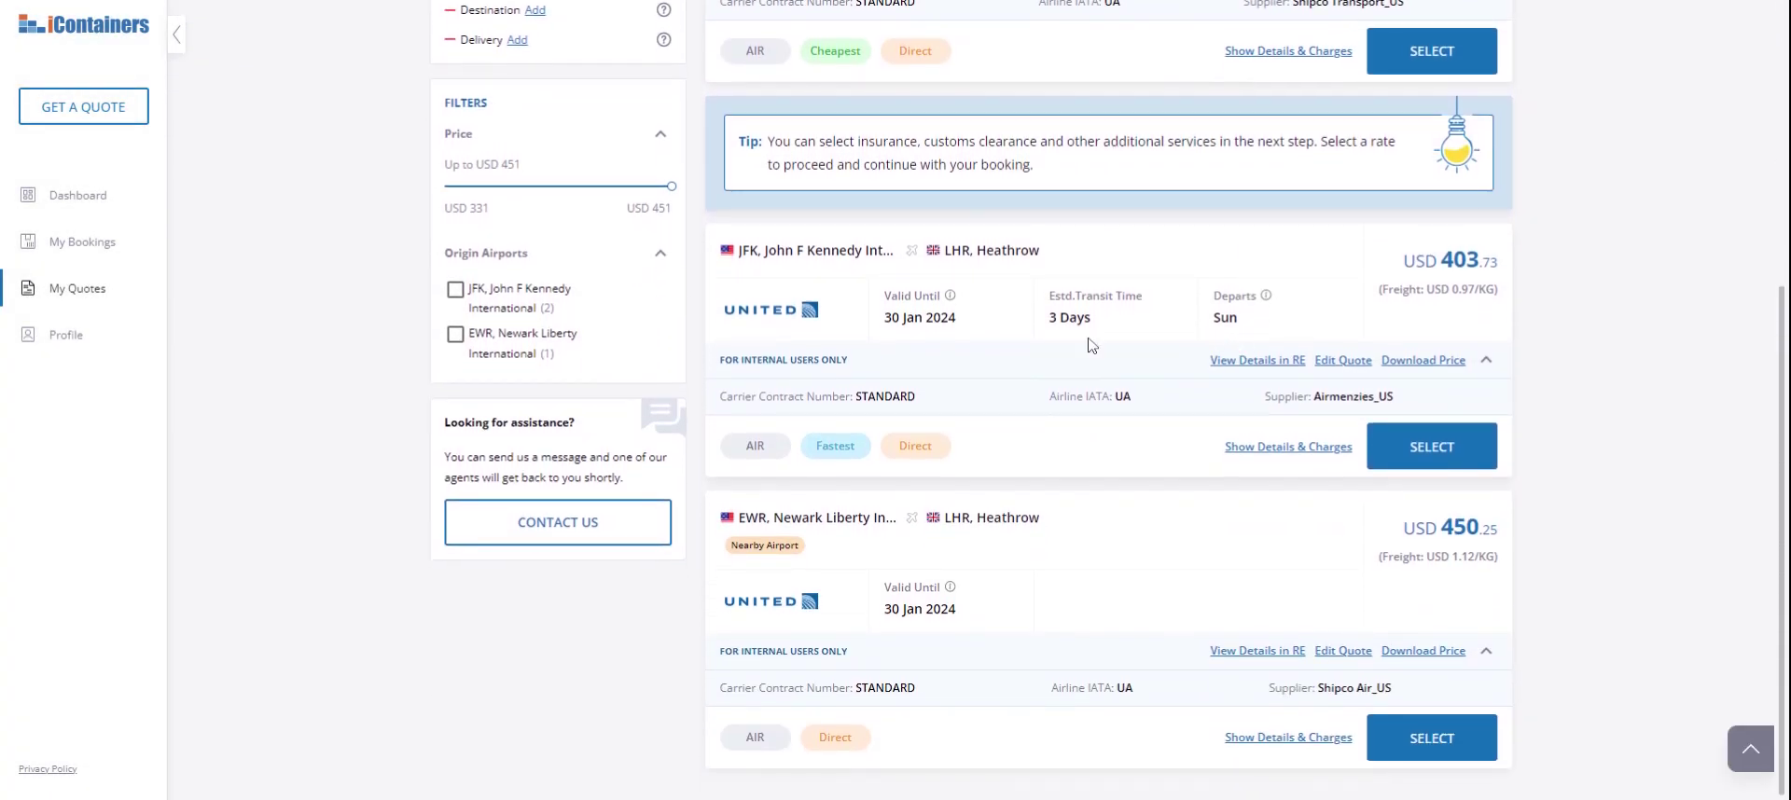
left_click(1423, 452)
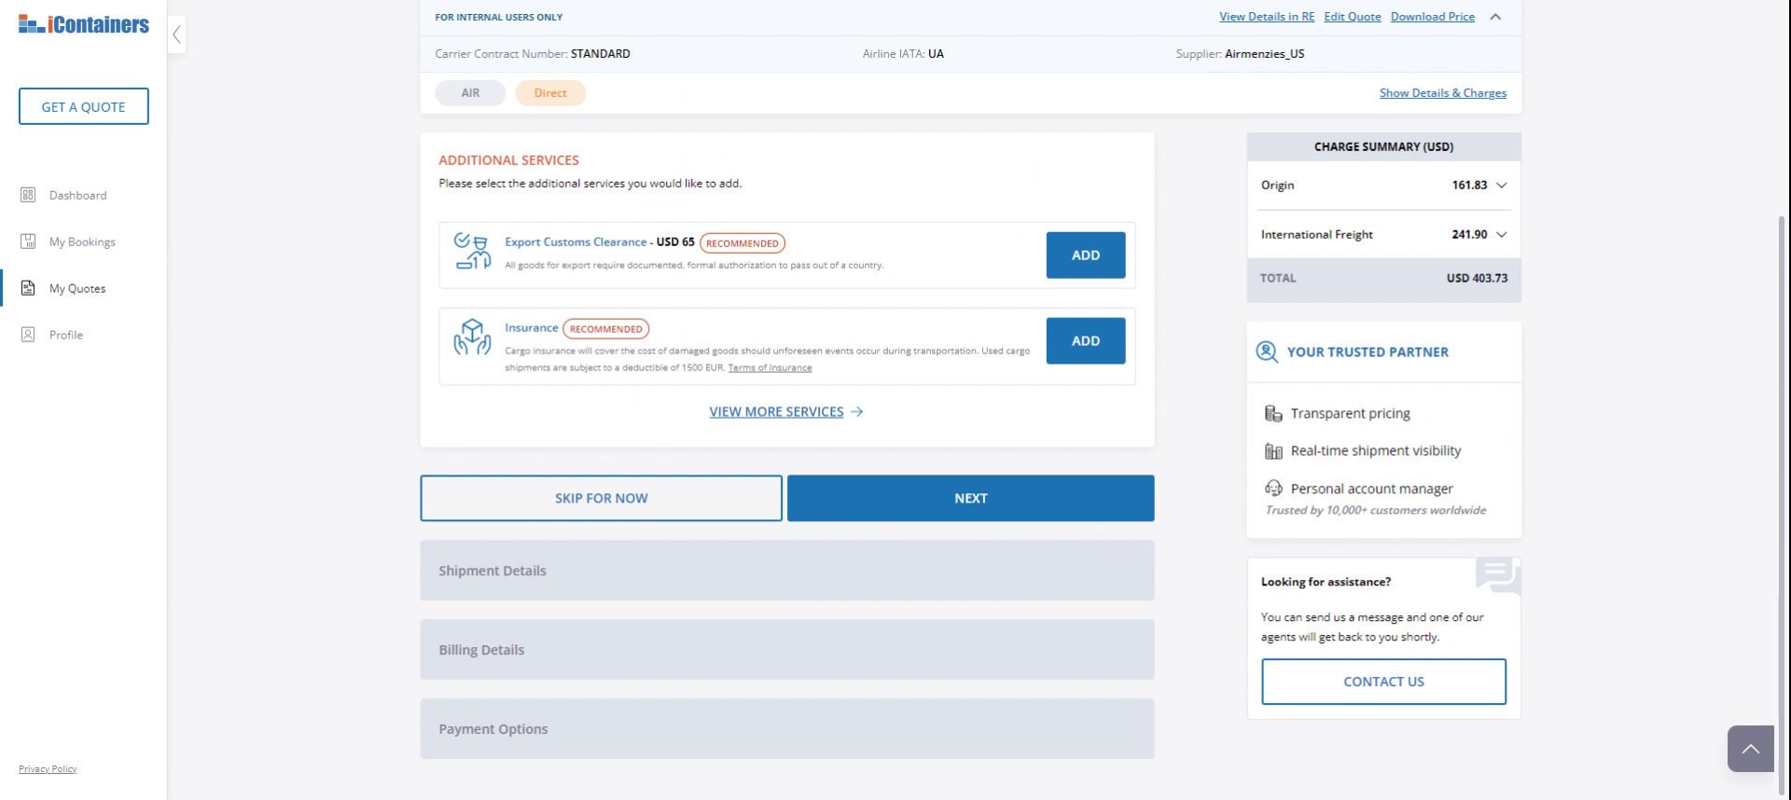
- Add export customs clearance and insurance for a cargo value of USD 1500, and continue to the shipment details
left_click(1046, 271)
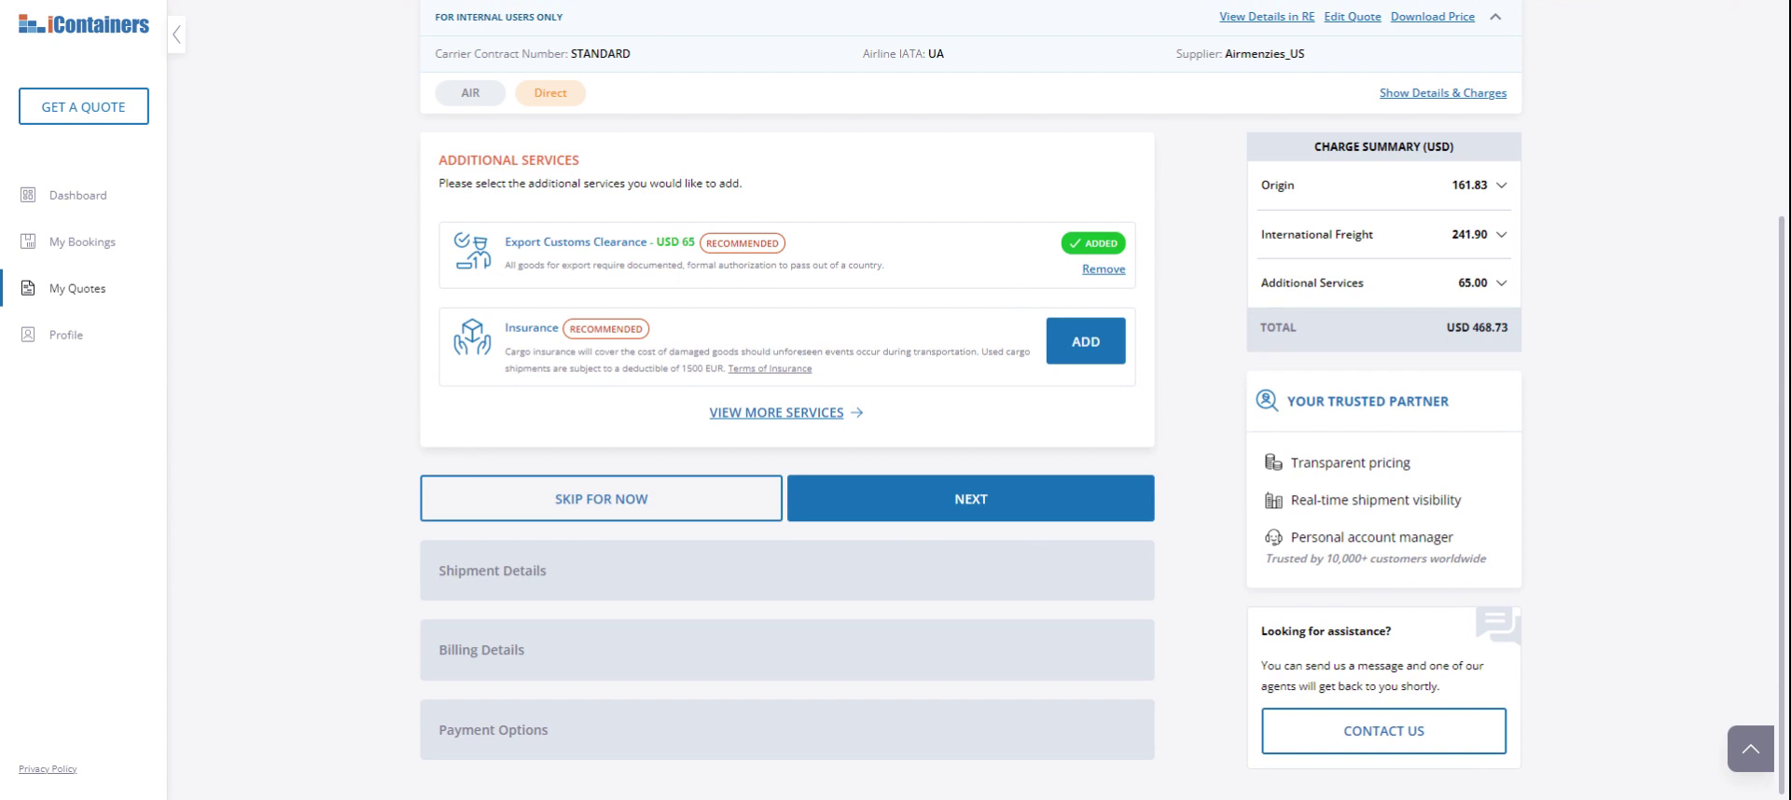
left_click(1097, 350)
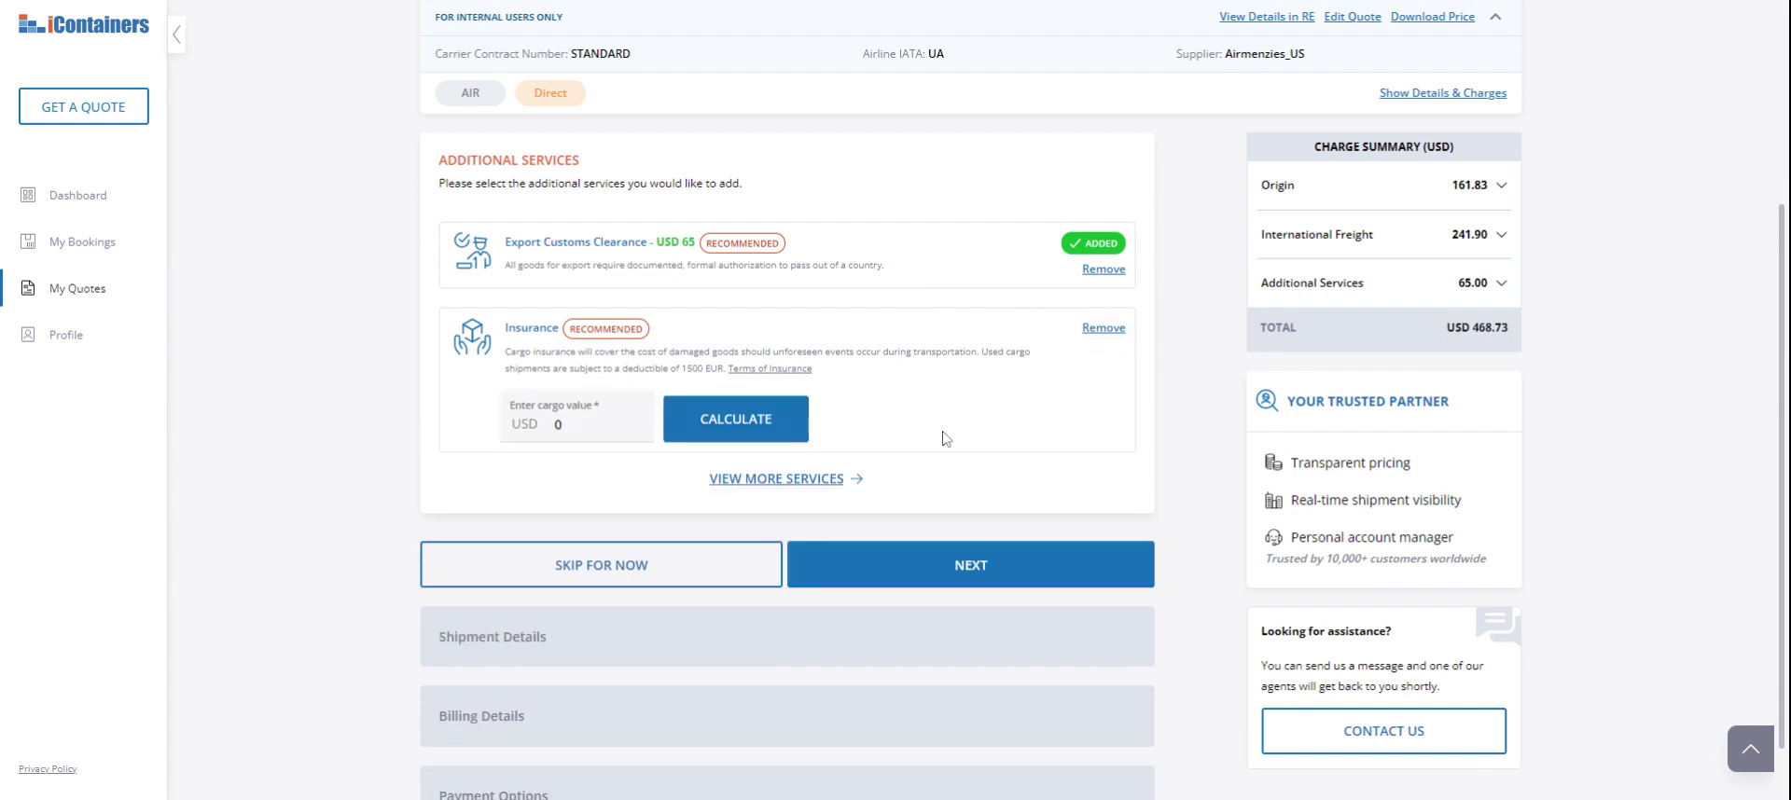
left_click(560, 425)
type("1500")
key("BackSpace")
key("BackSpace")
key("BackSpace")
key("BackSpace")
key("BackSpace")
type("1500")
left_click(733, 427)
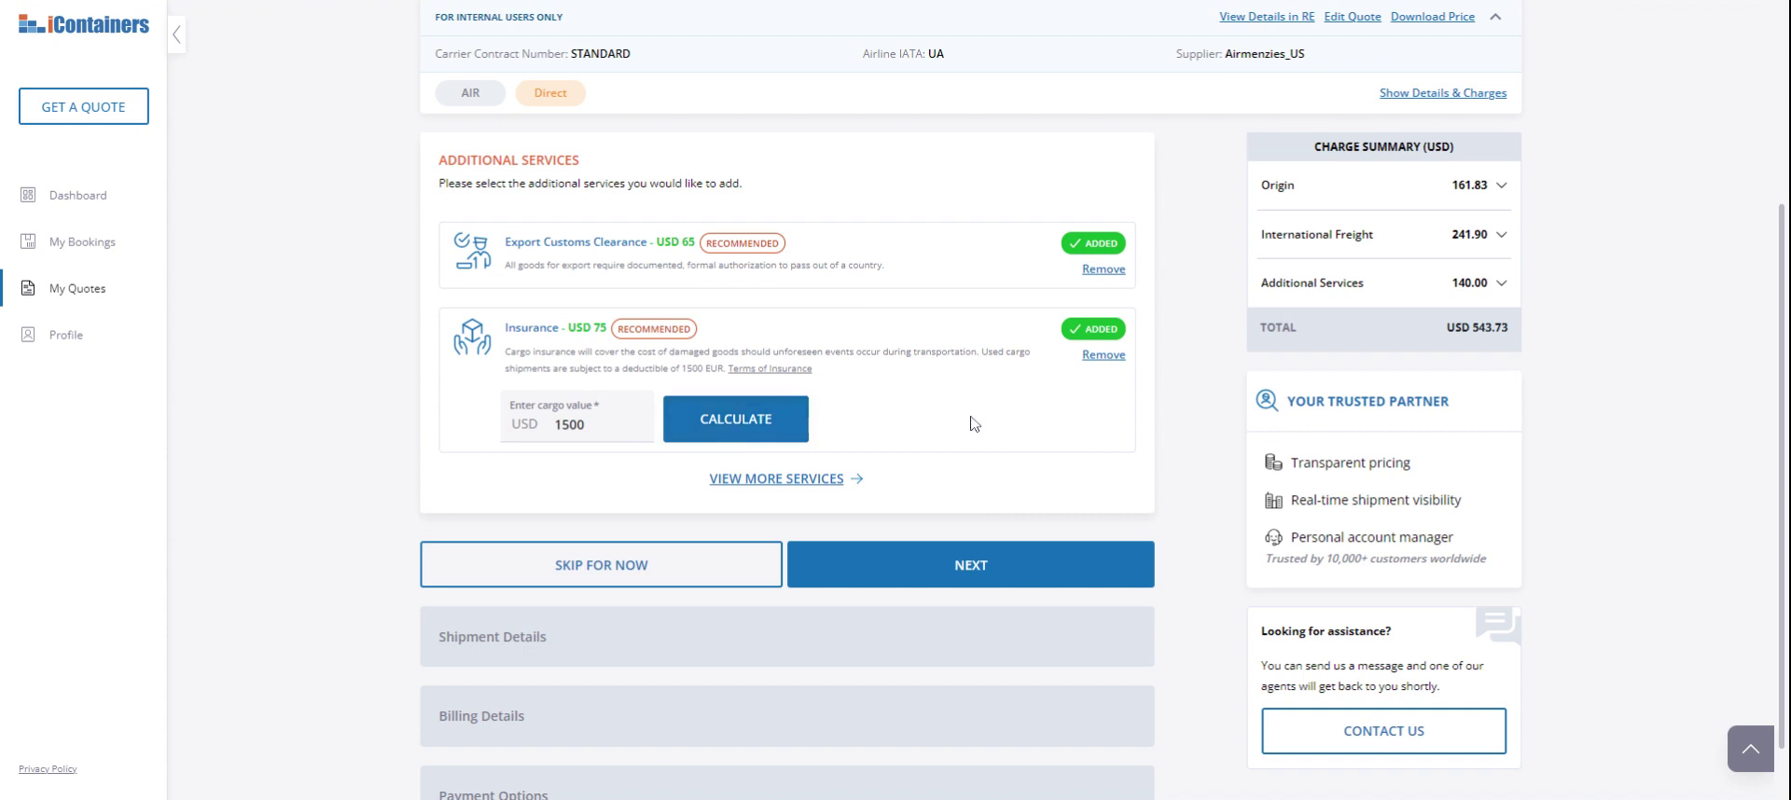
scroll(975, 421, "down", 1)
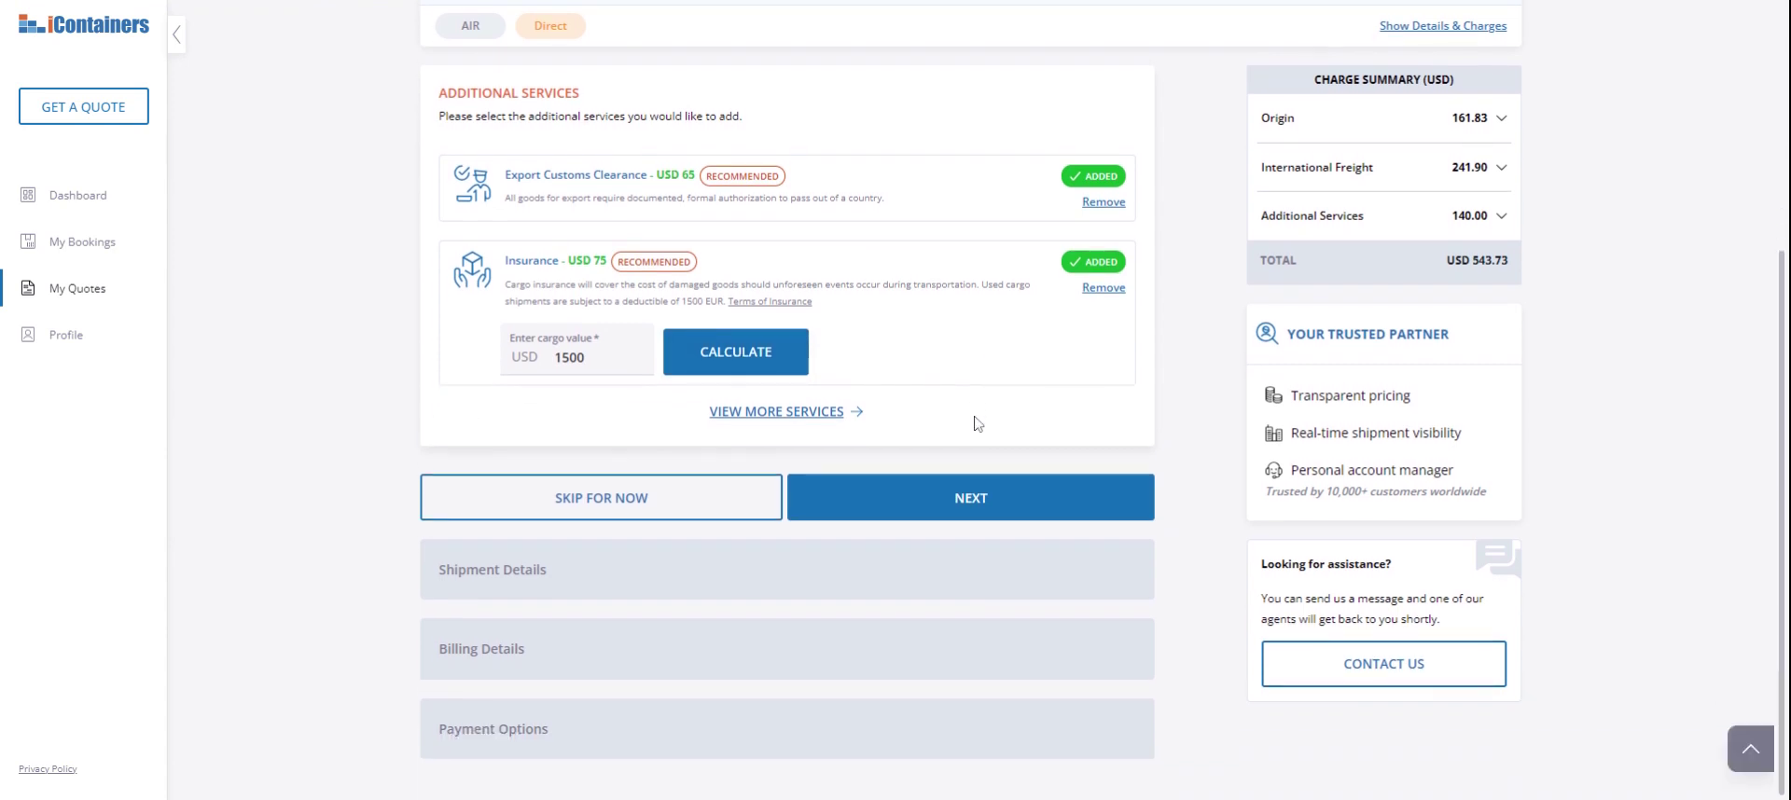
left_click(962, 503)
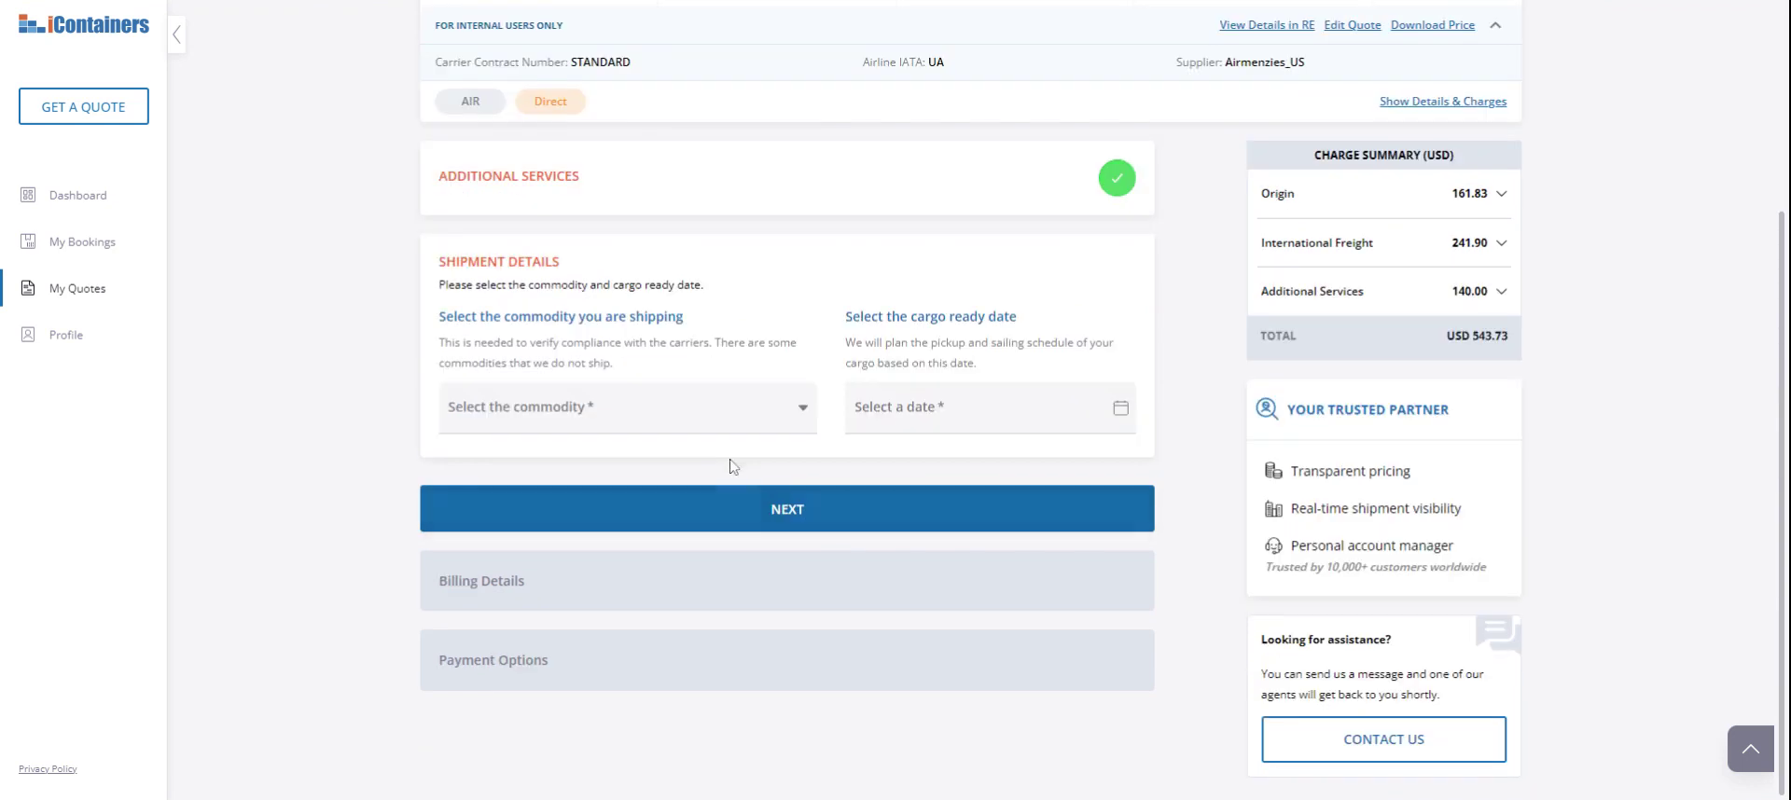
- Set the commodity to Dry or General Cargo and the cargo ready date to 23/01/2024, and continue to billing
left_click(808, 408)
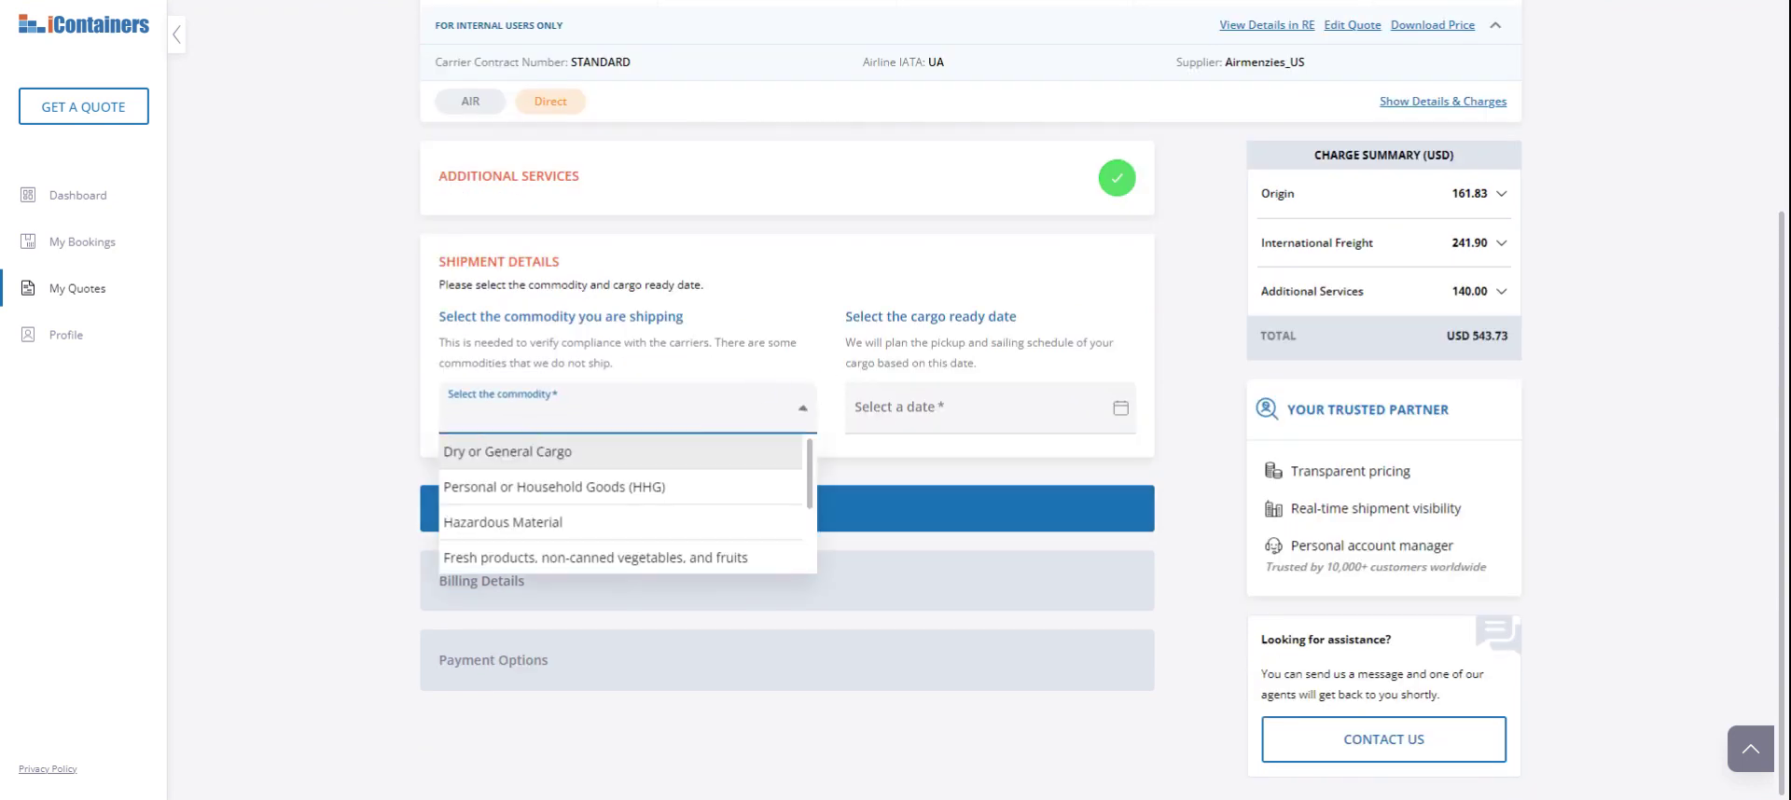
left_click(514, 455)
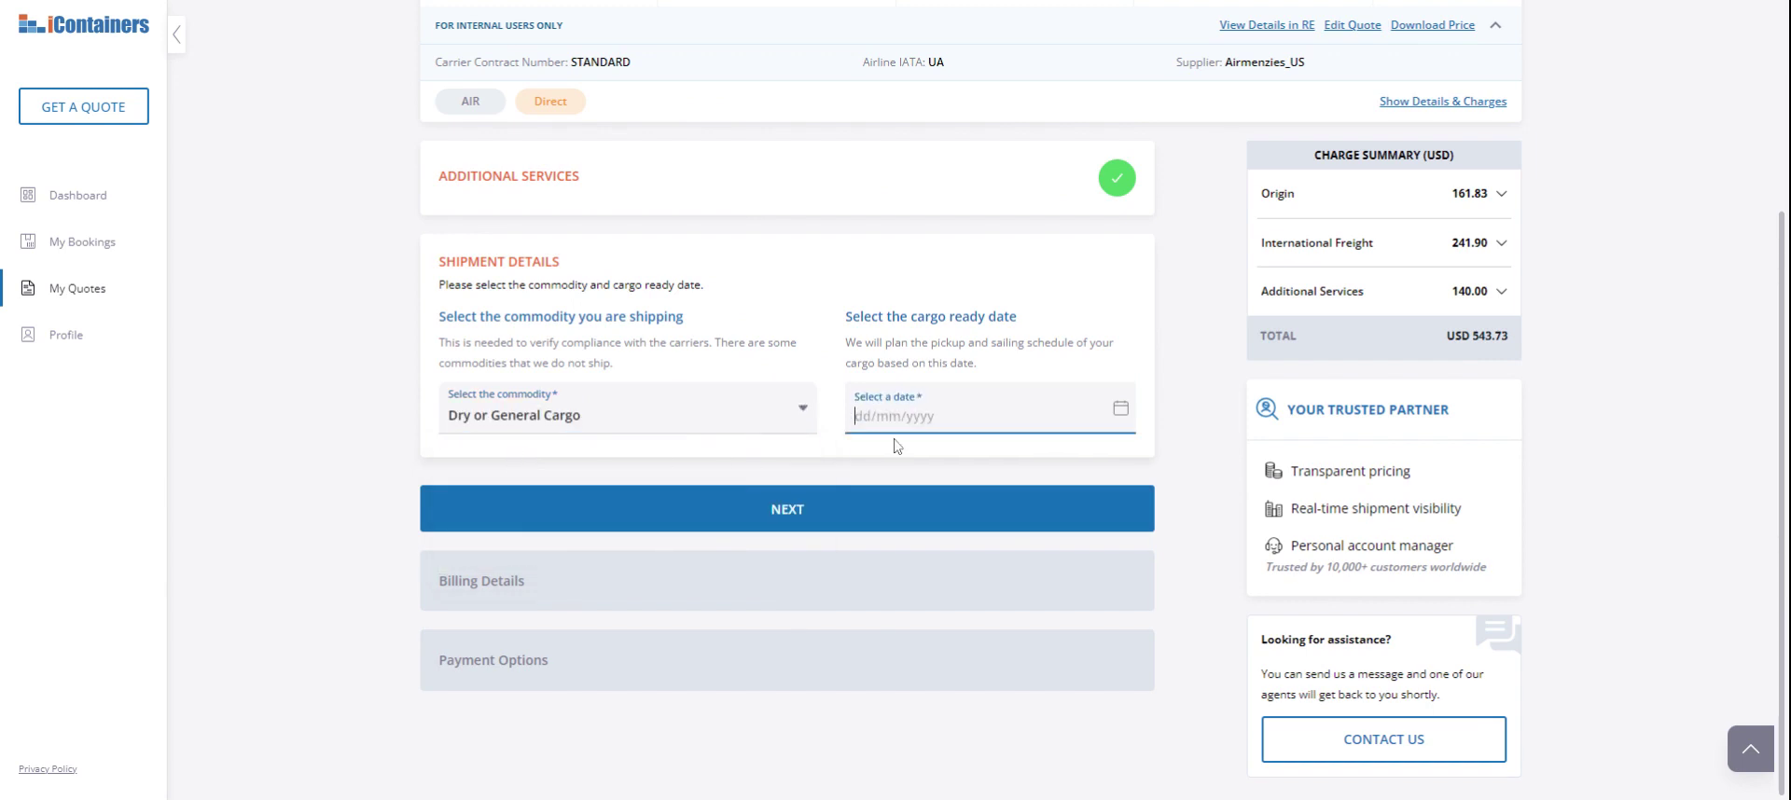
left_click(1120, 408)
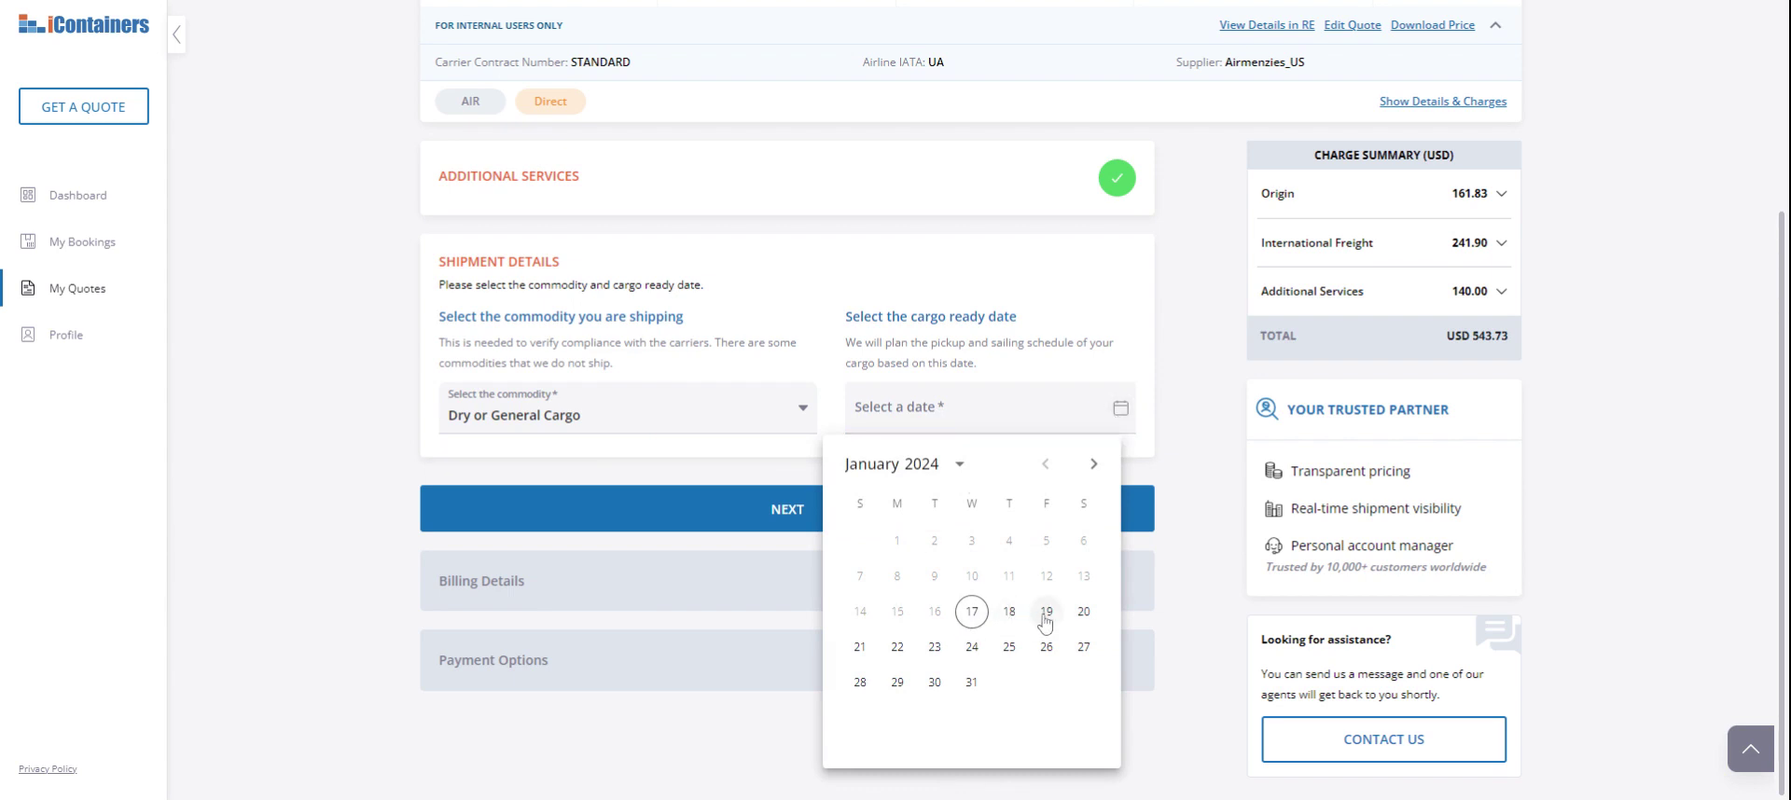
left_click(934, 647)
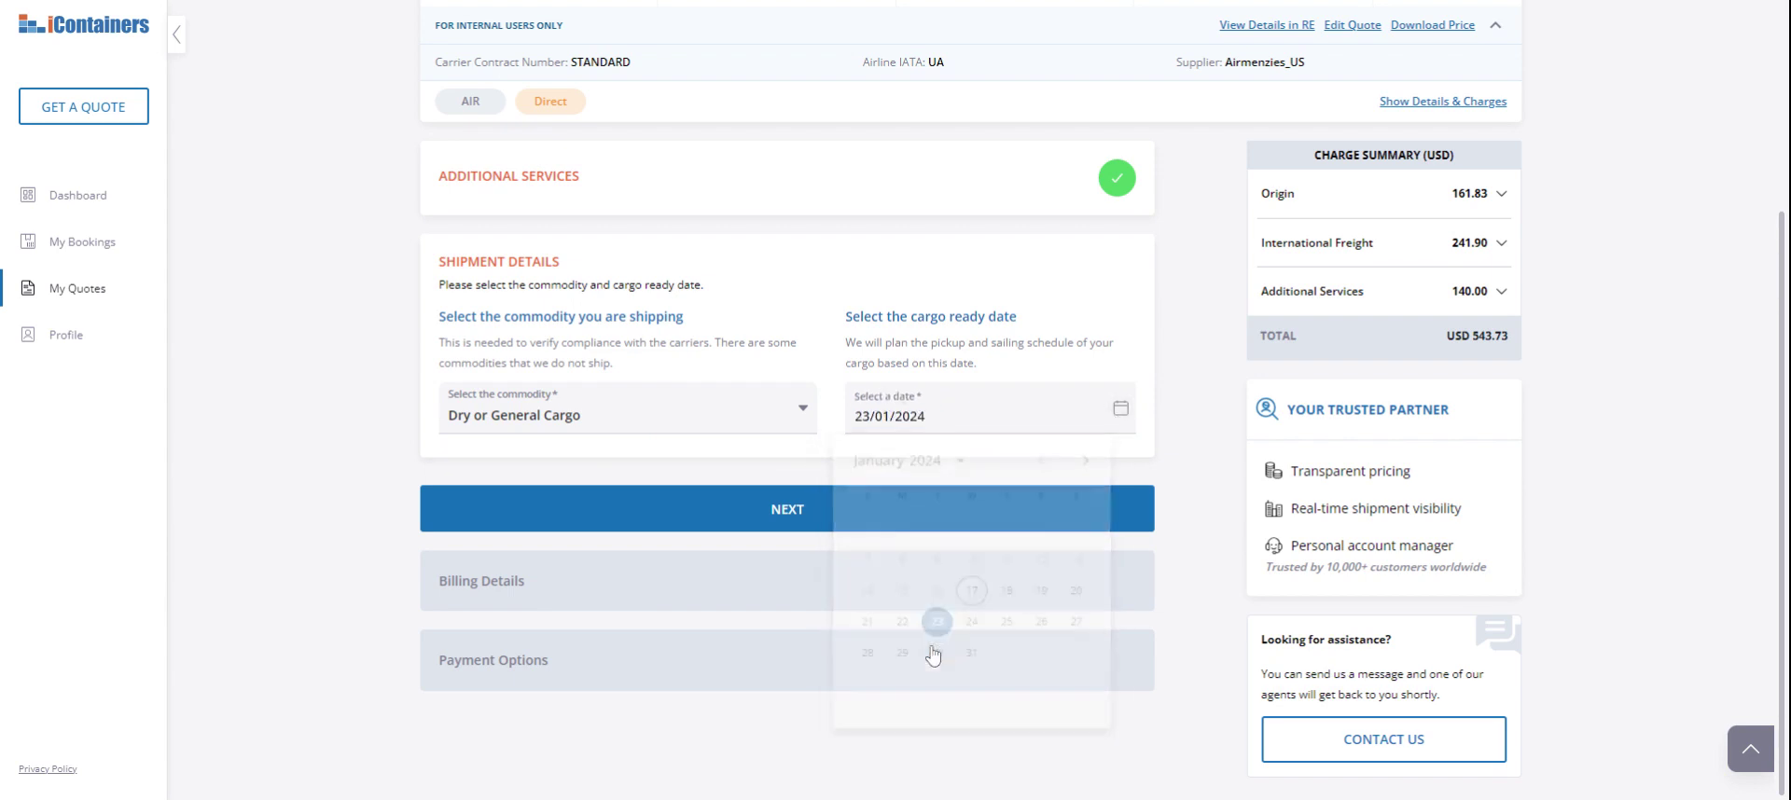
left_click(795, 499)
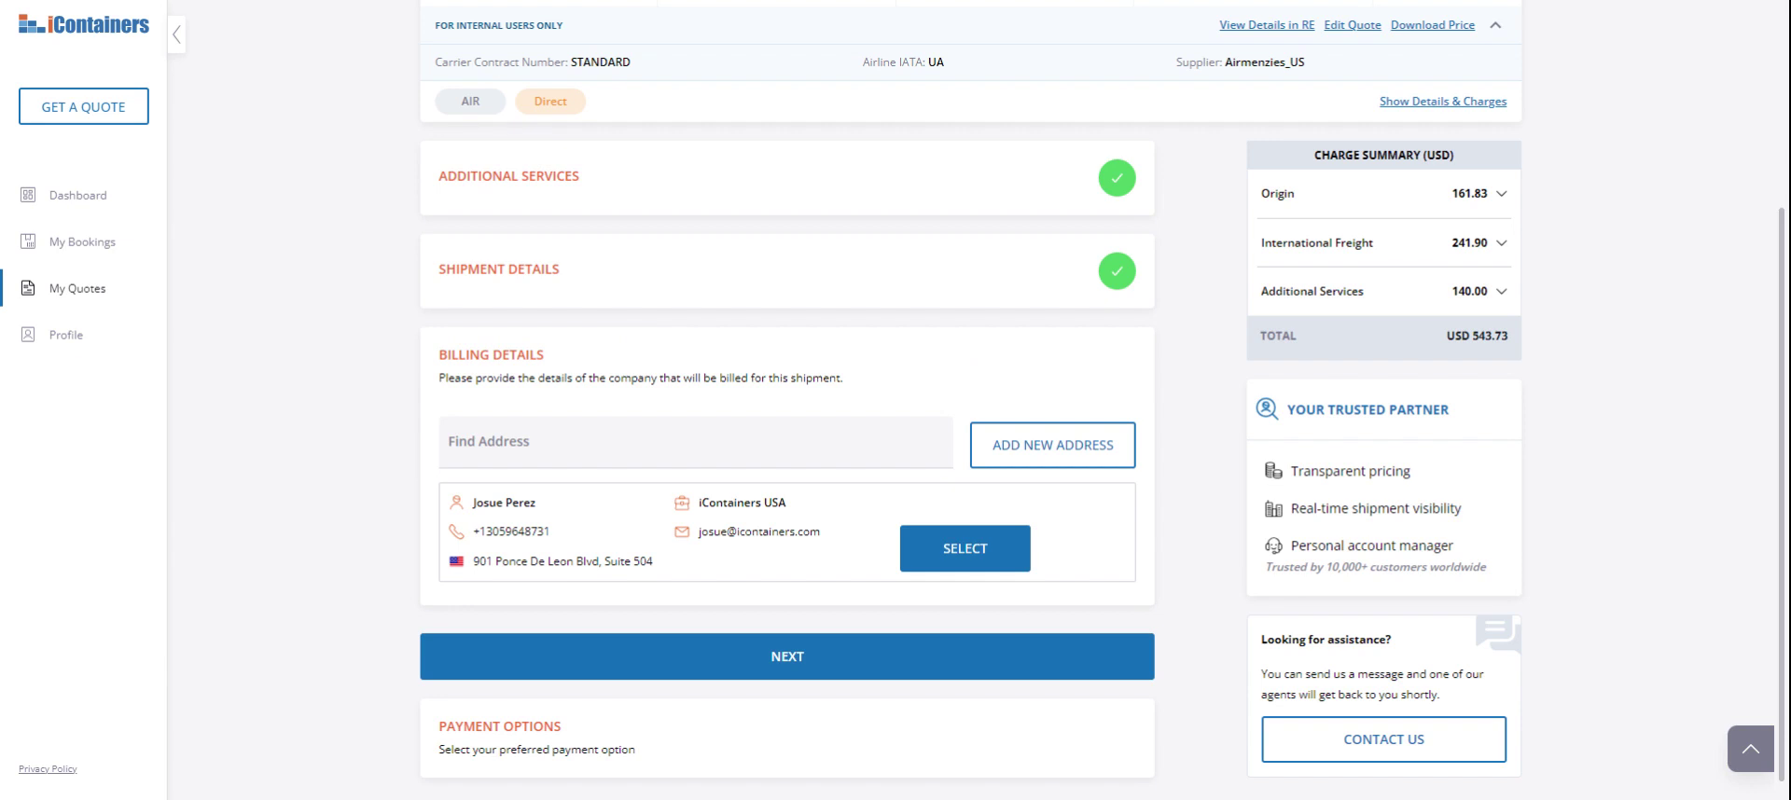
- Bill the shipment to the saved iContainers USA address and choose to pay later using wire transfer
left_click(921, 544)
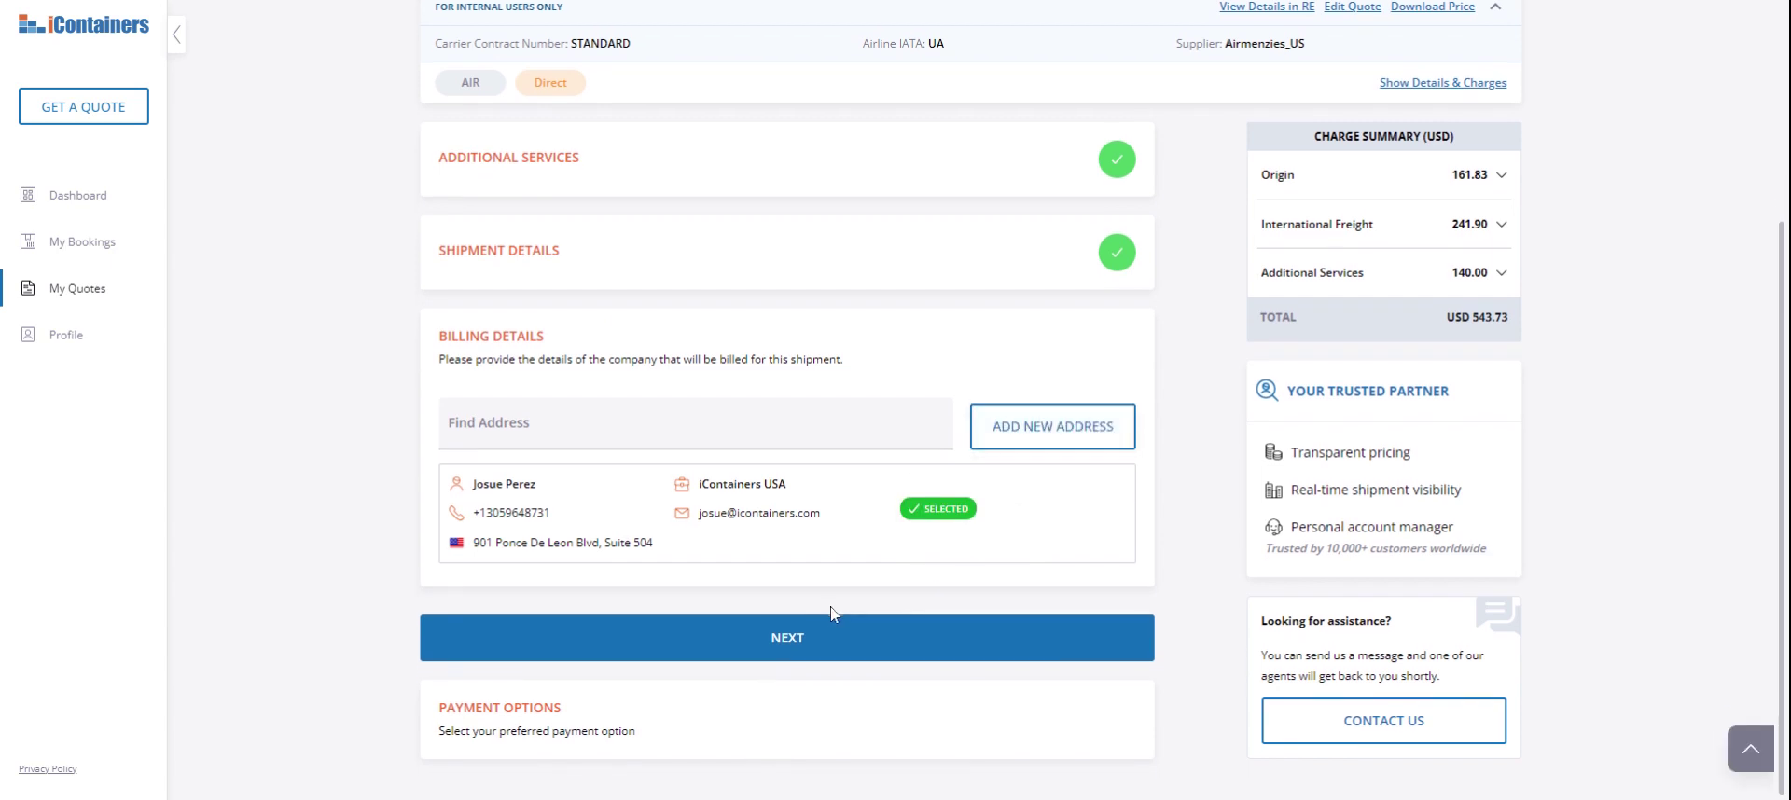
left_click(821, 642)
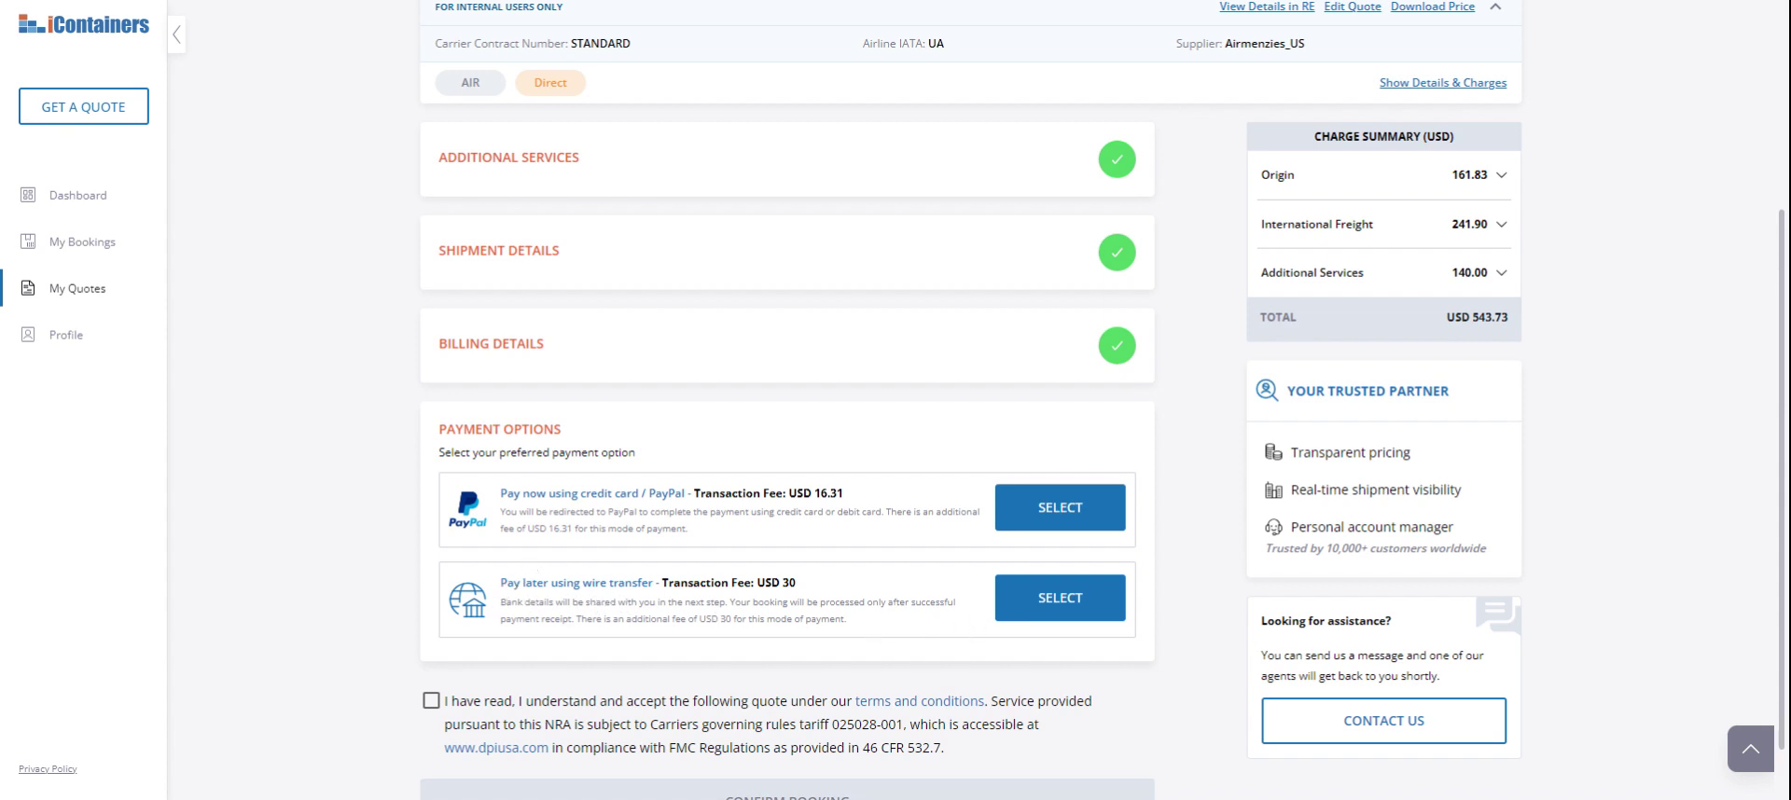
left_click(1071, 606)
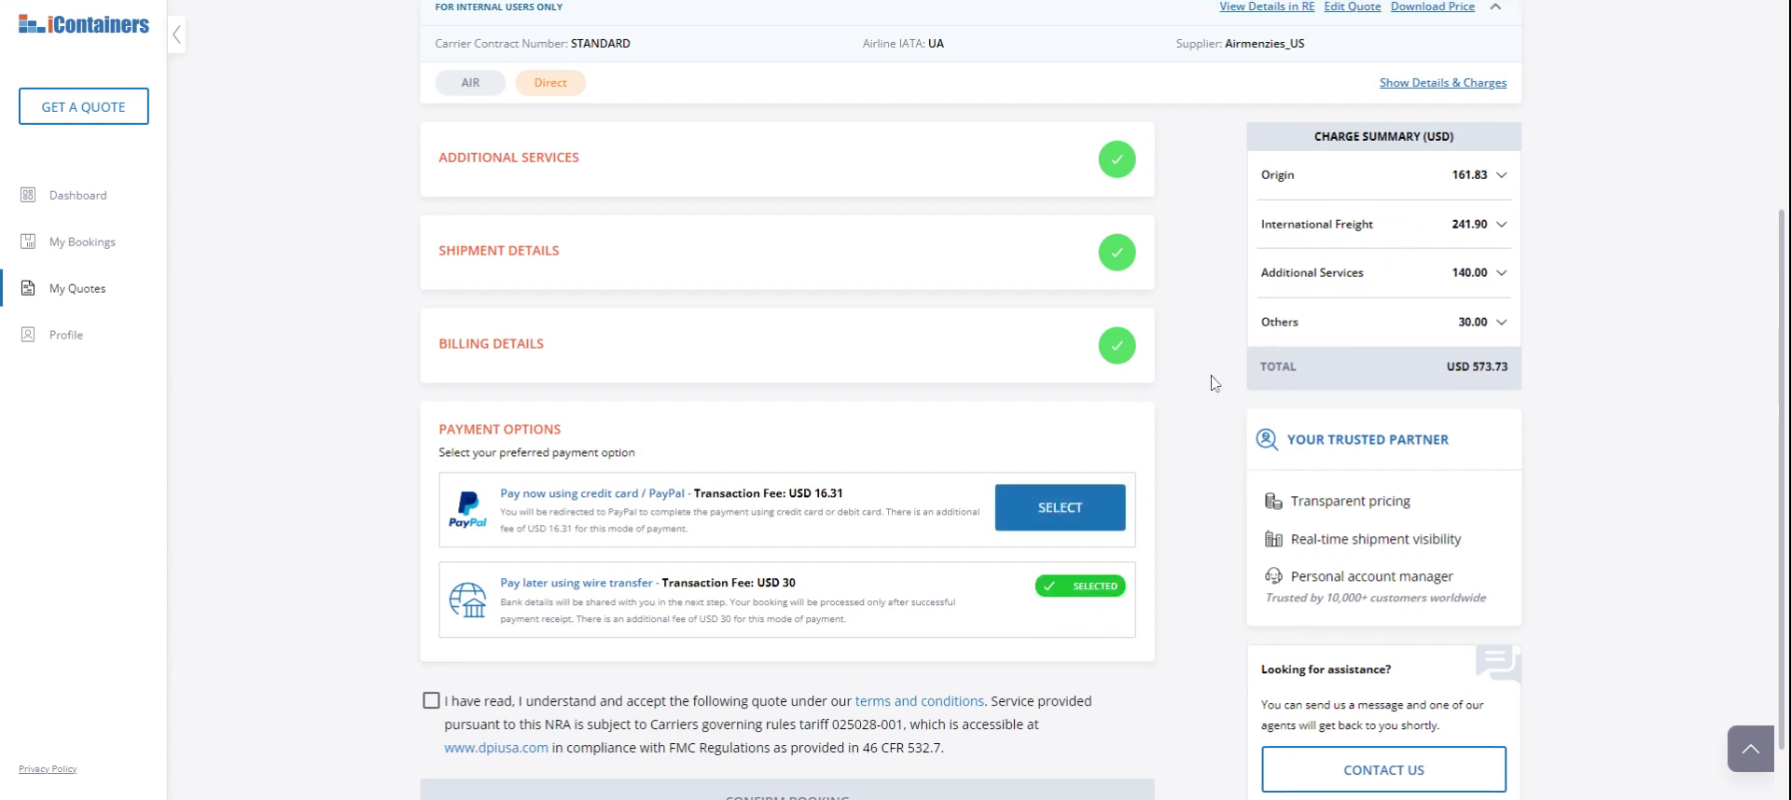
- Accept the terms and conditions, confirm the booking and dismiss the thank-you message
scroll(1221, 388, "down", 1)
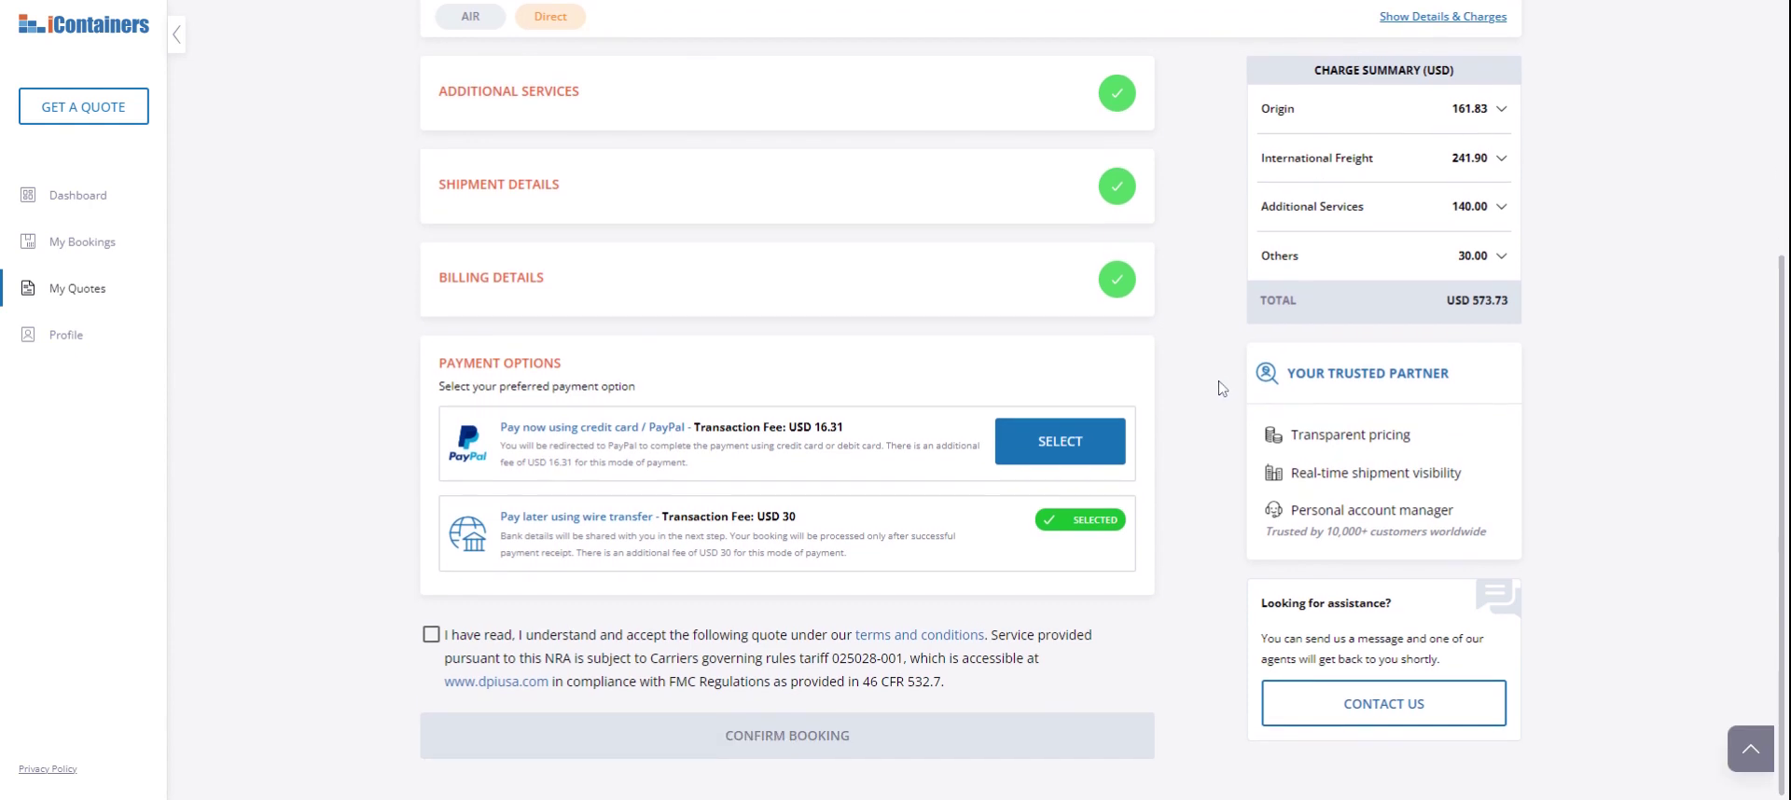
left_click(432, 638)
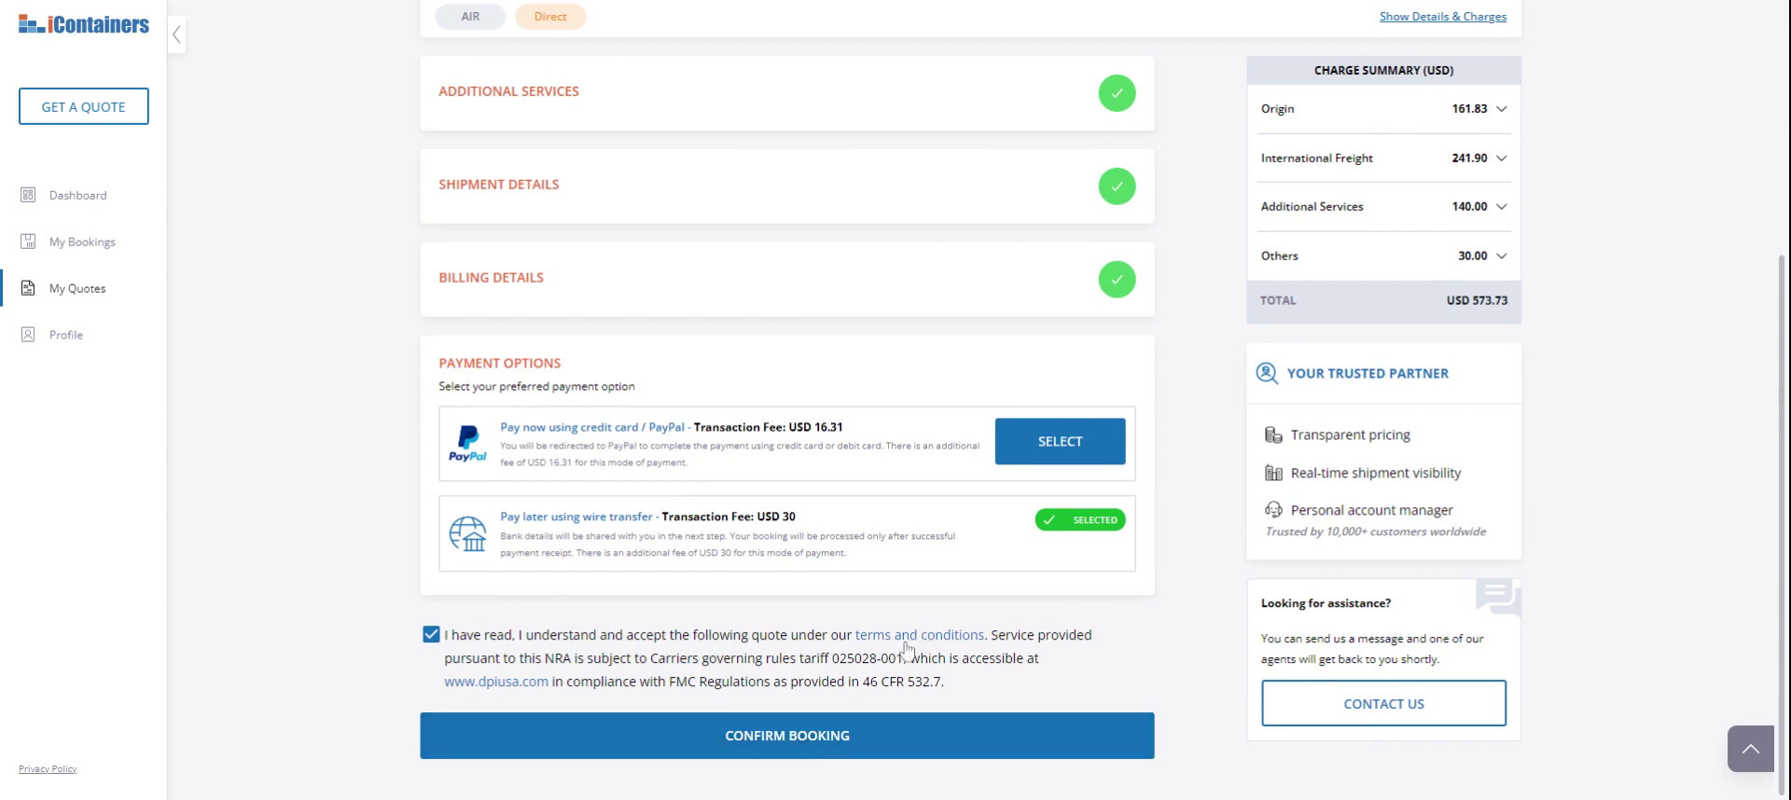
left_click(804, 742)
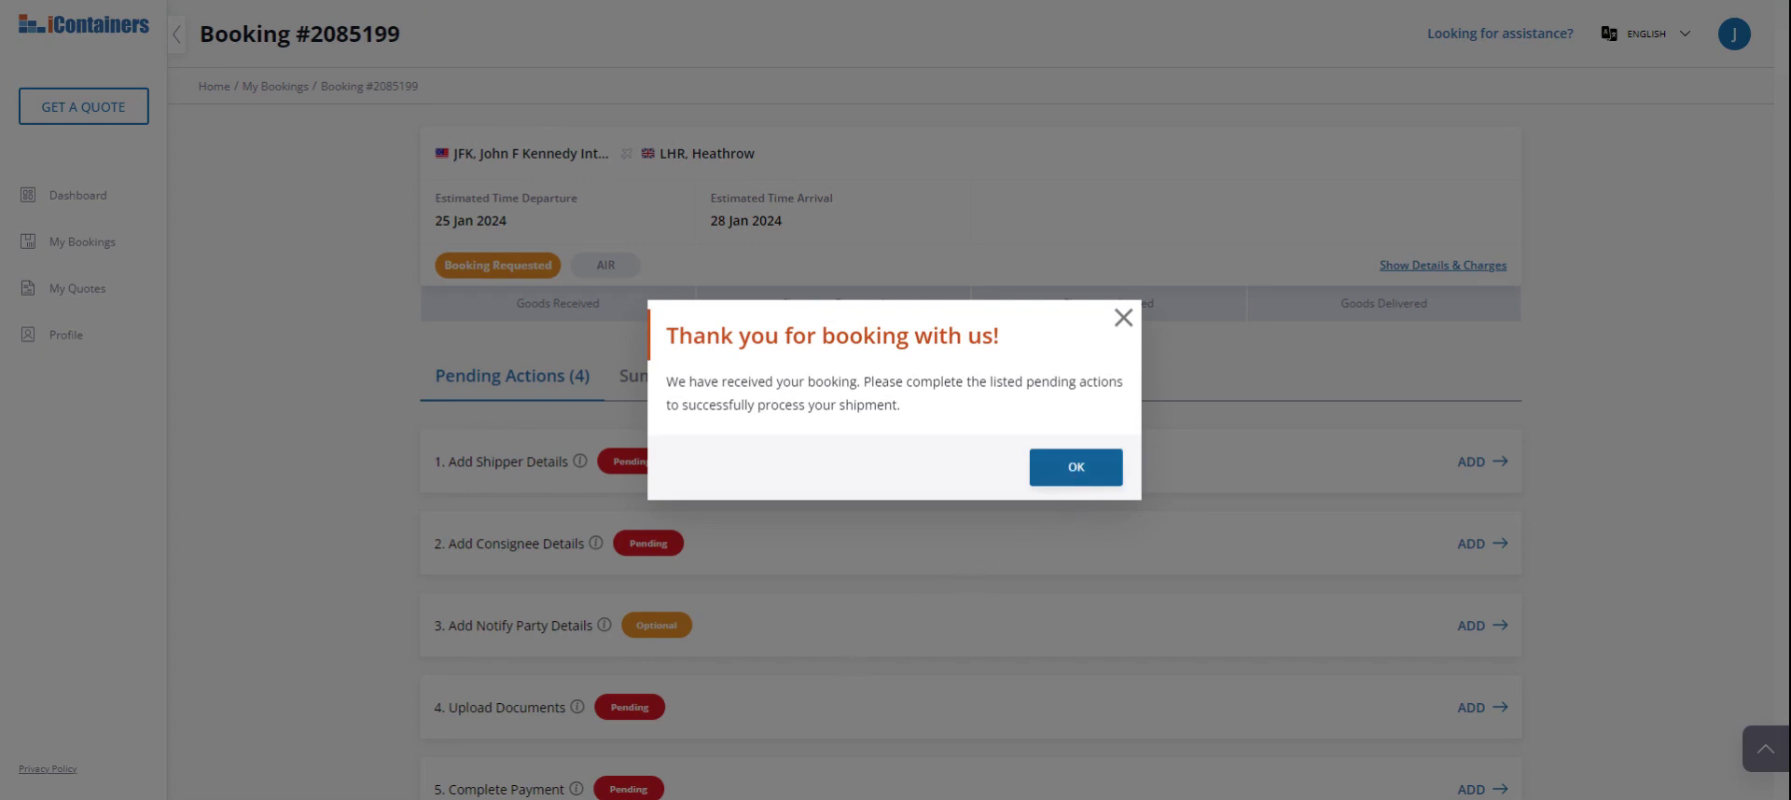
left_click(1070, 470)
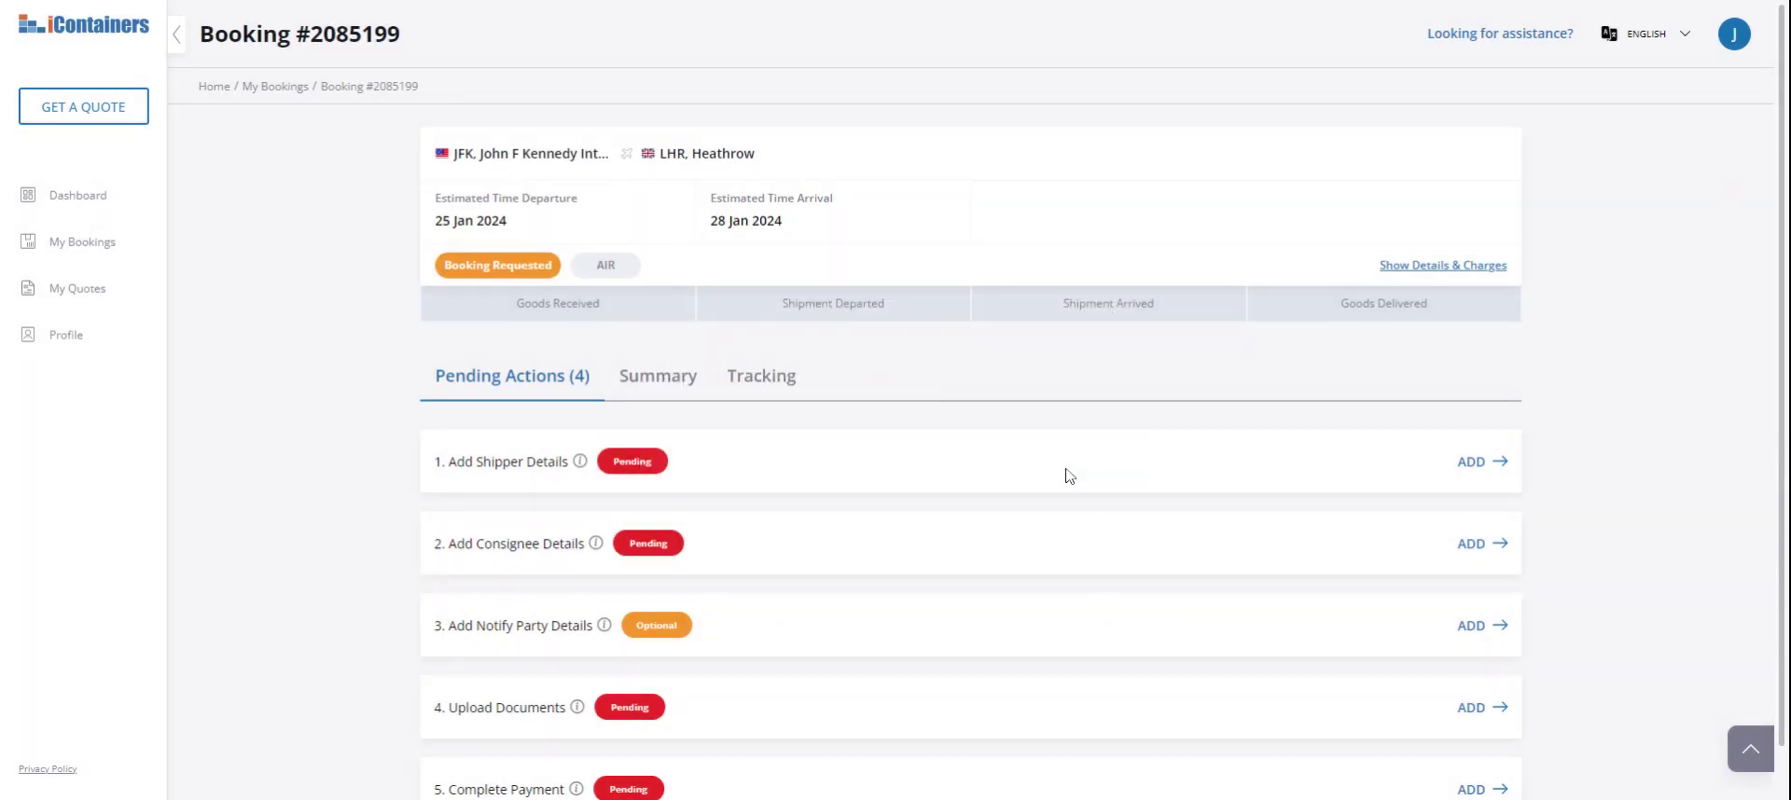
scroll(888, 483, "down", 1)
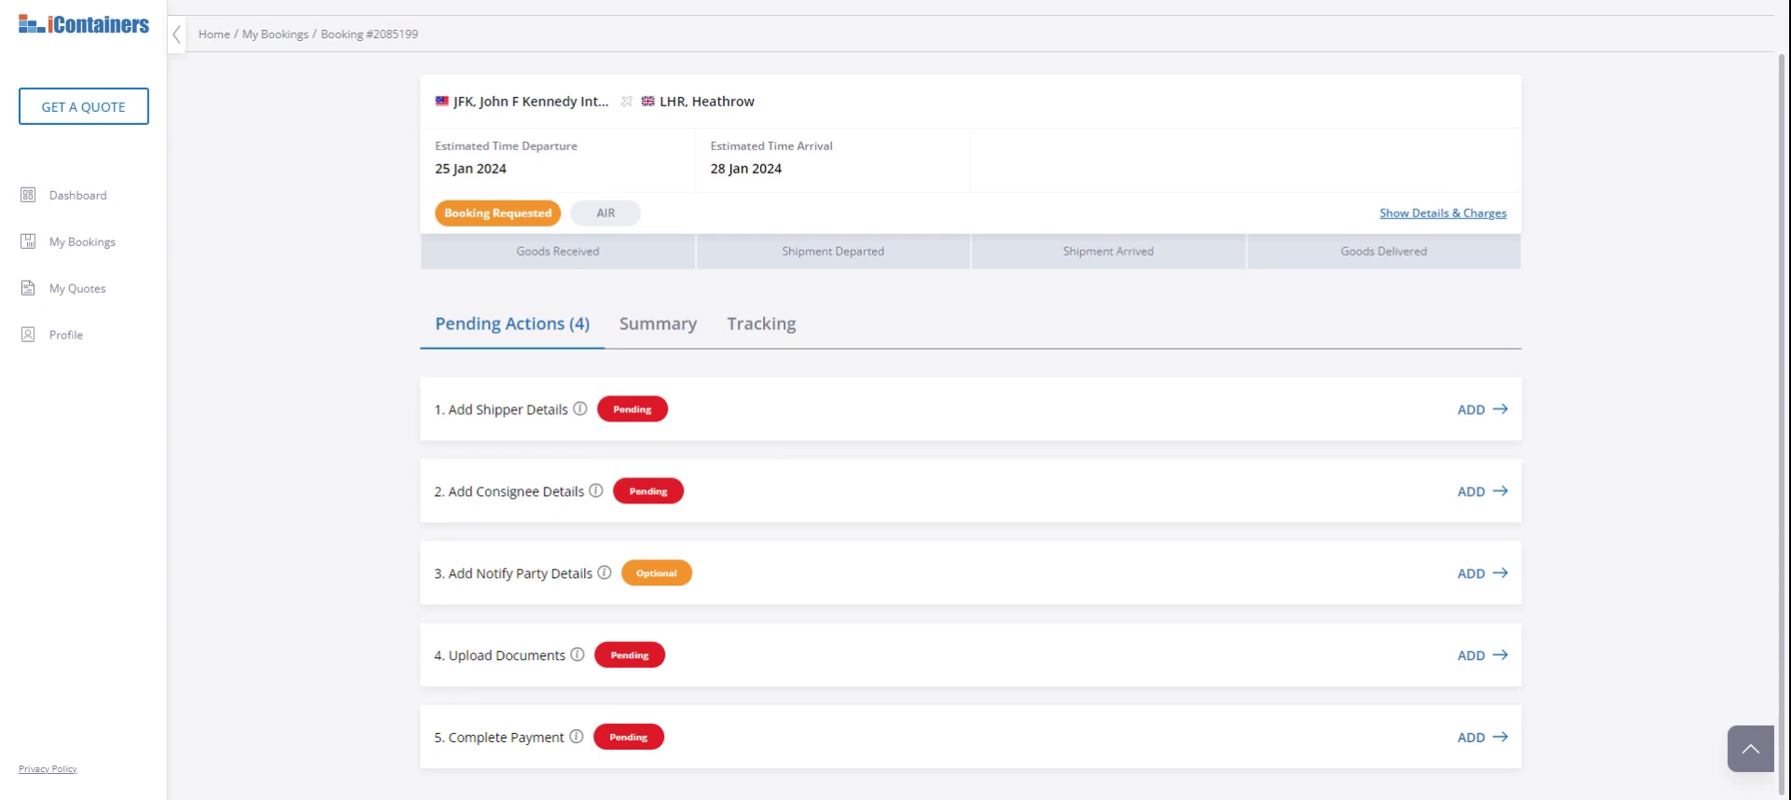
scroll(1070, 511, "up", 1)
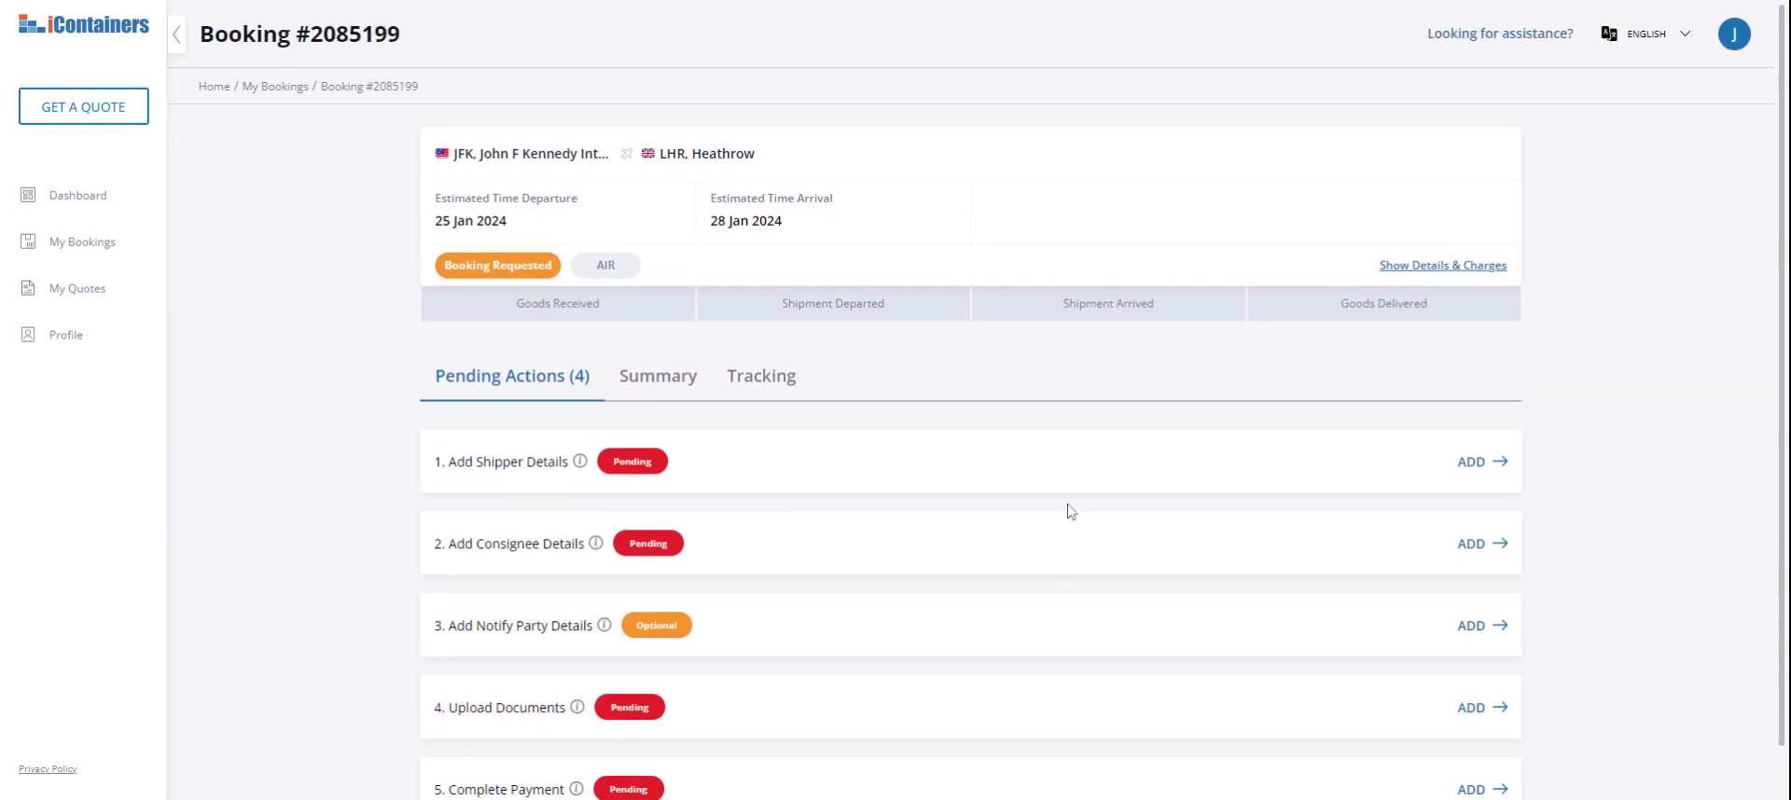